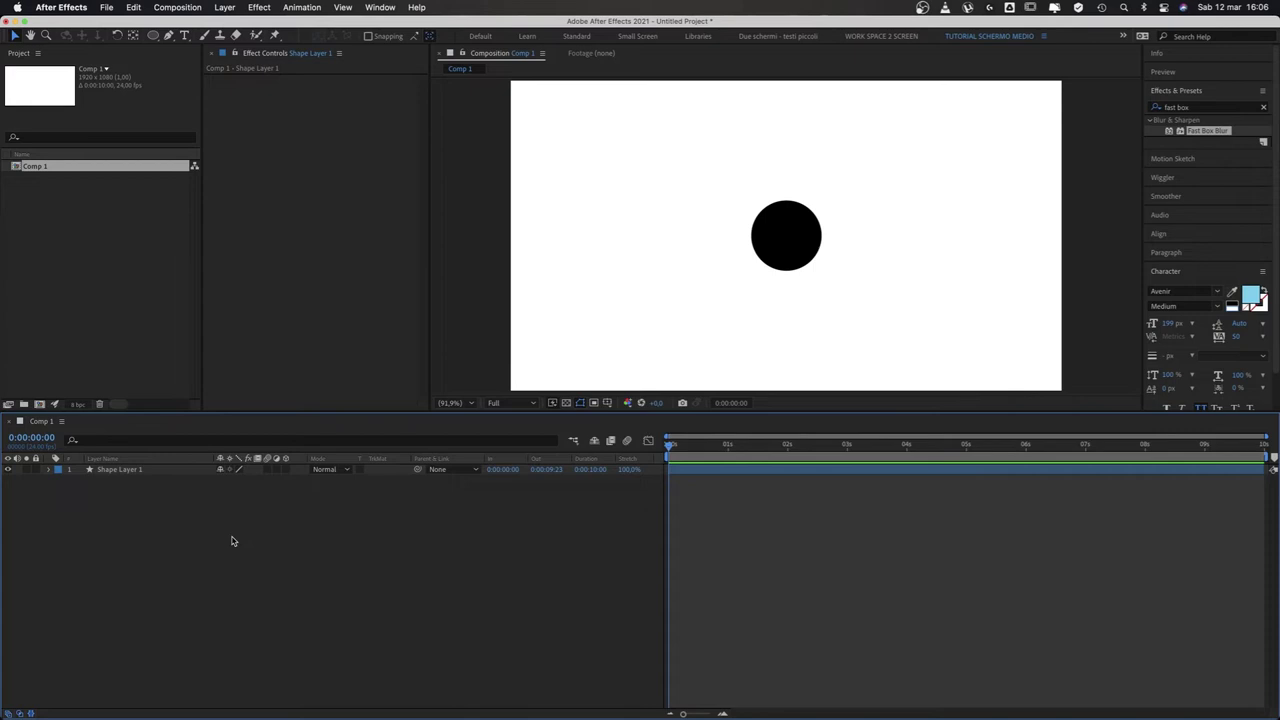
Expand Shape Layer 1's Transform group in the timeline
left_click(134, 471)
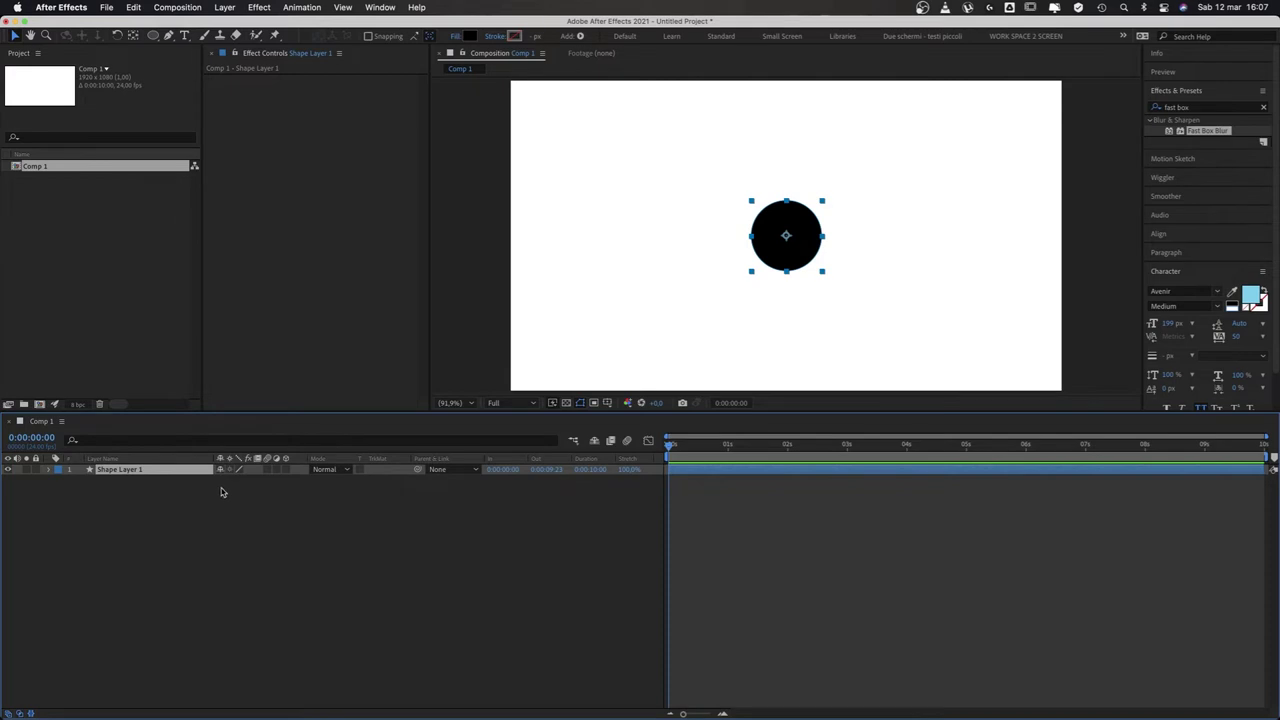
left_click(235, 505)
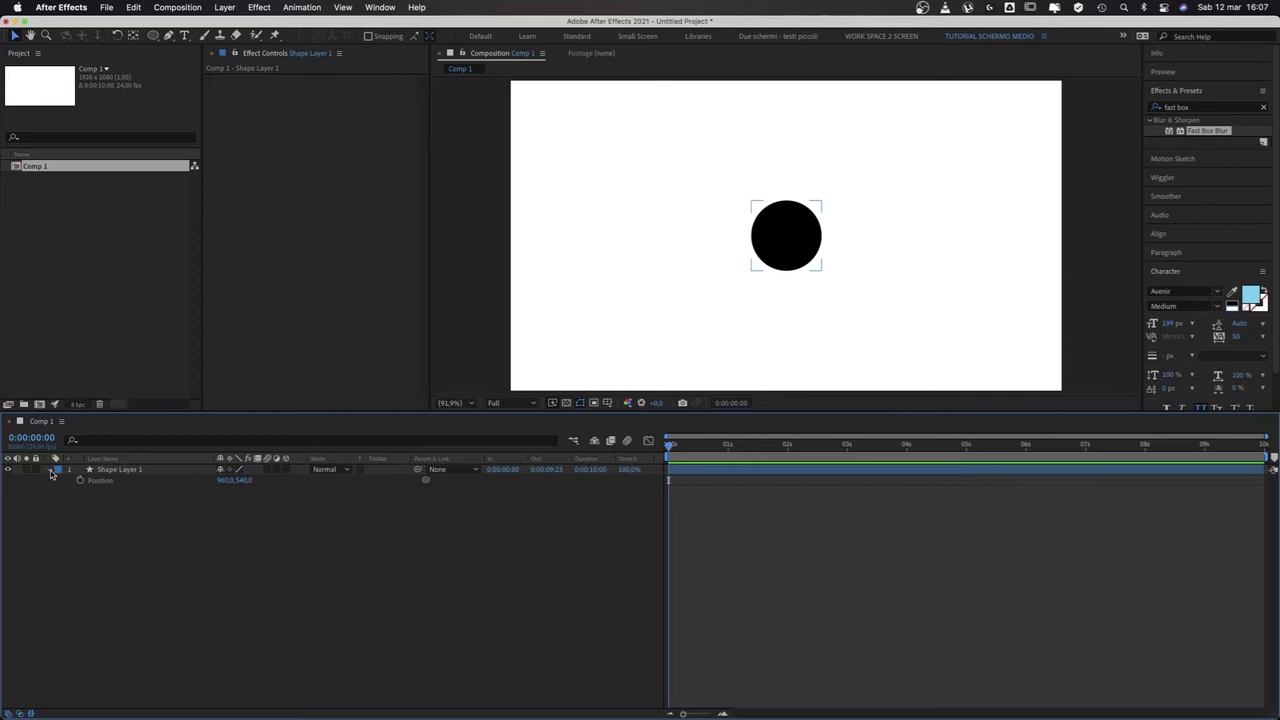
left_click(50, 470)
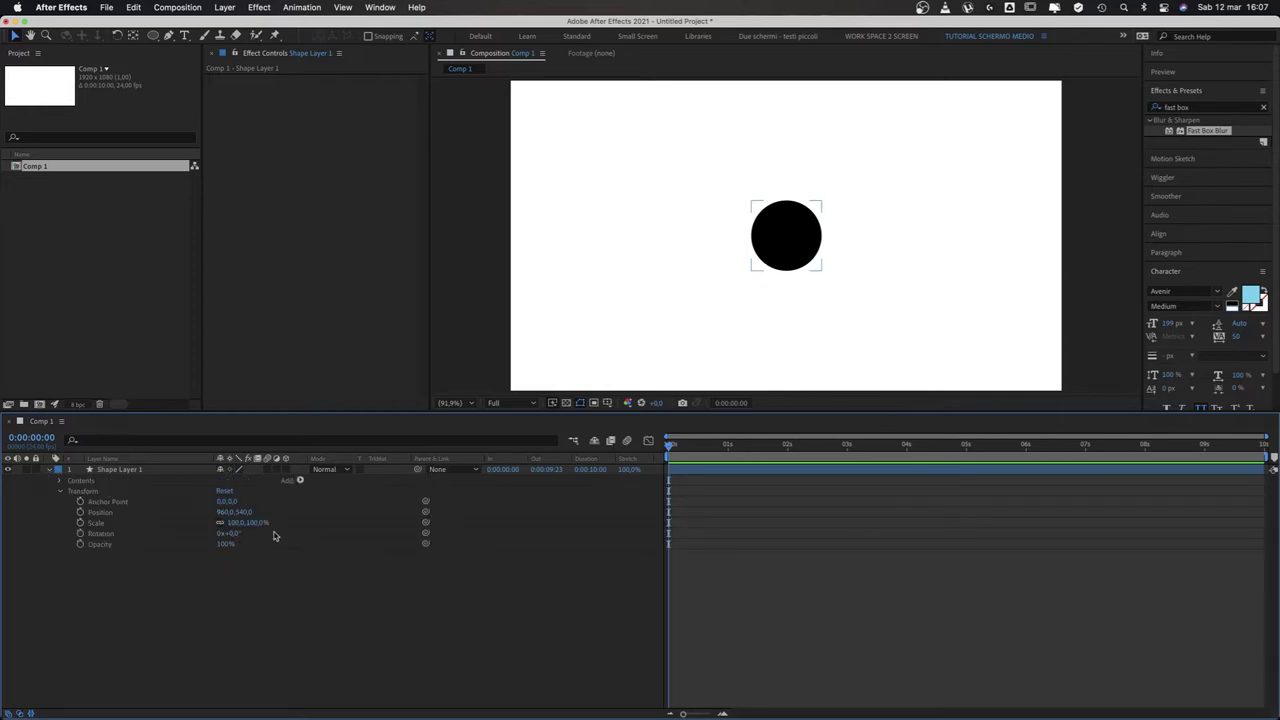
Select Anchor Point, Position, Scale, Rotation and Opacity, test-spinning Rotation and returning it to 0x+0°
left_click(112, 503)
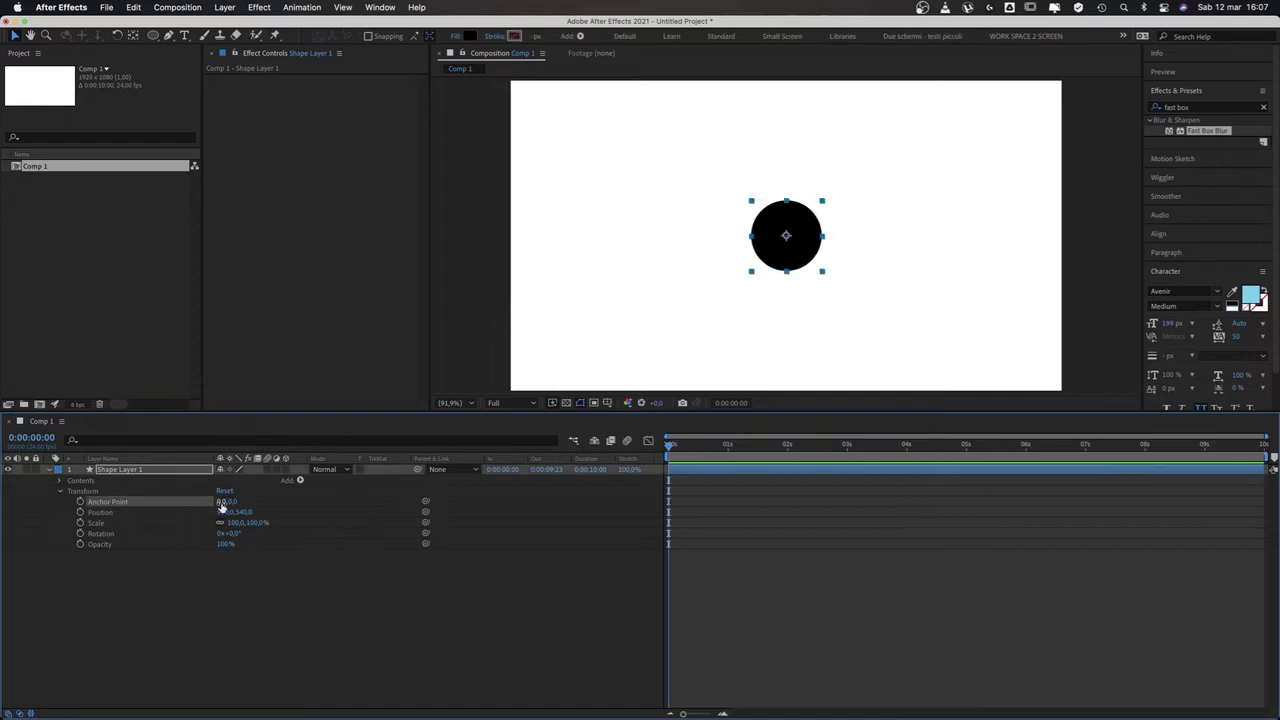
left_click(145, 513)
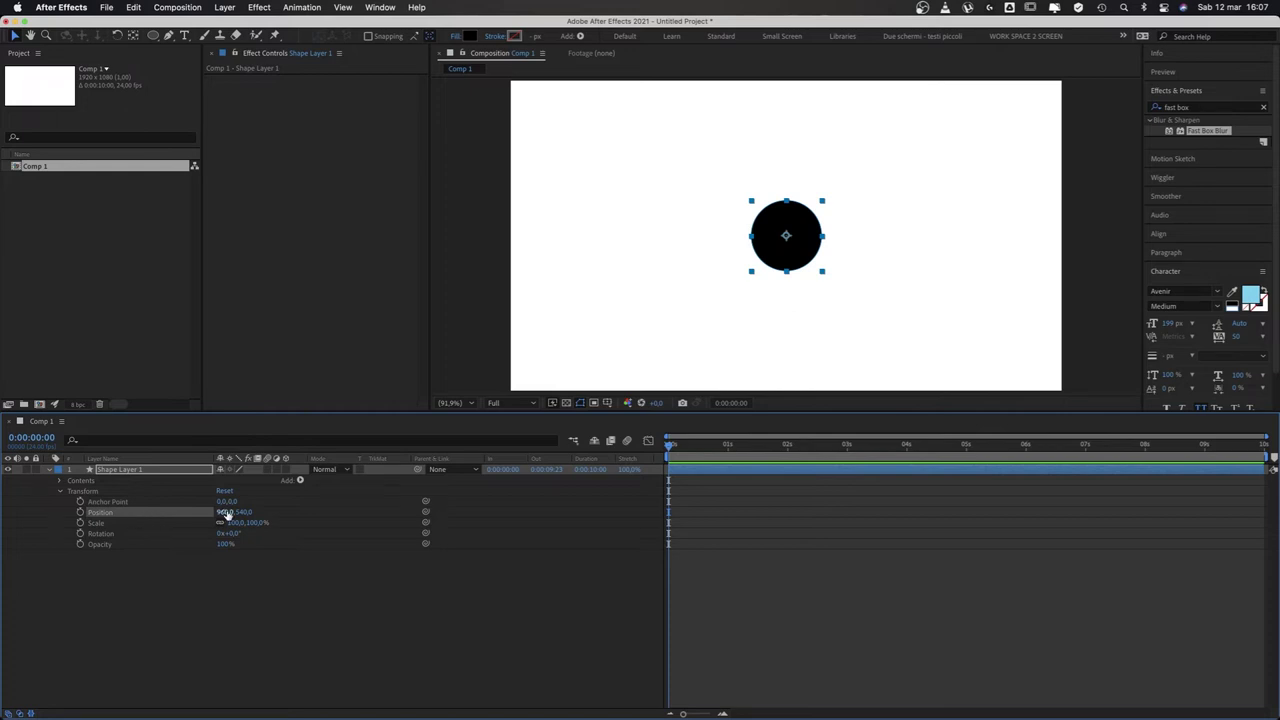
left_click(130, 523)
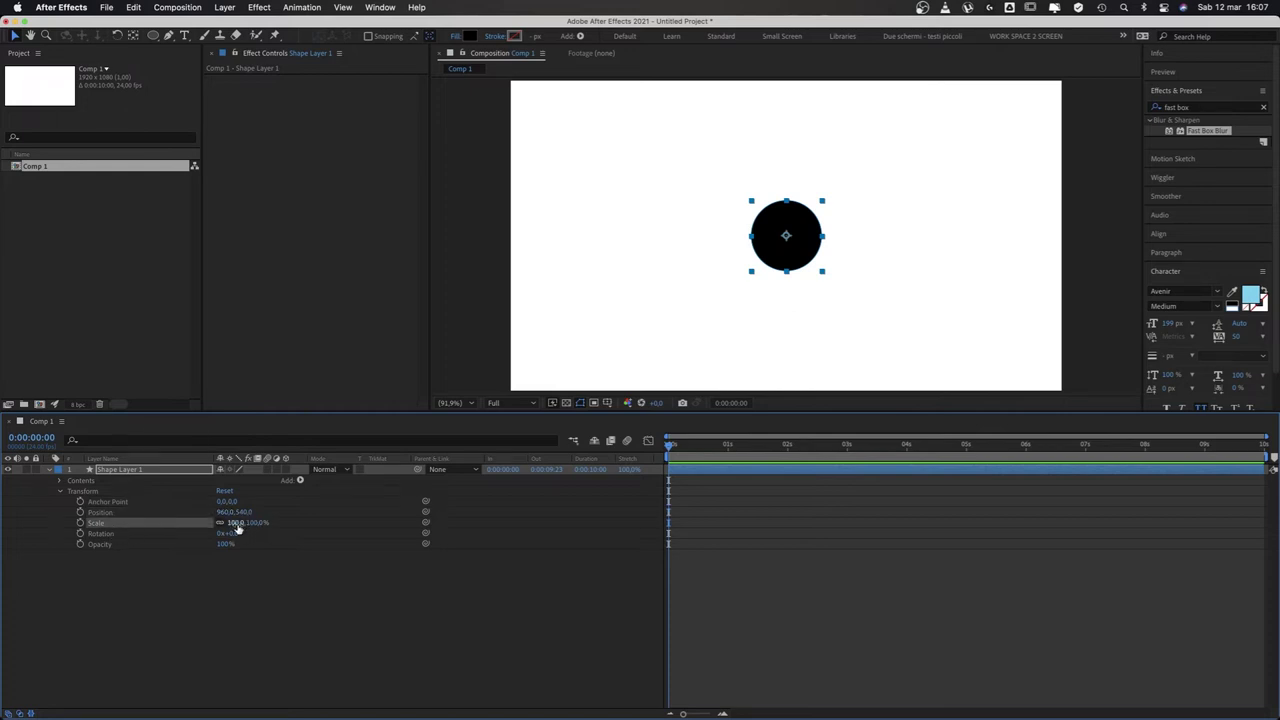
left_click(129, 534)
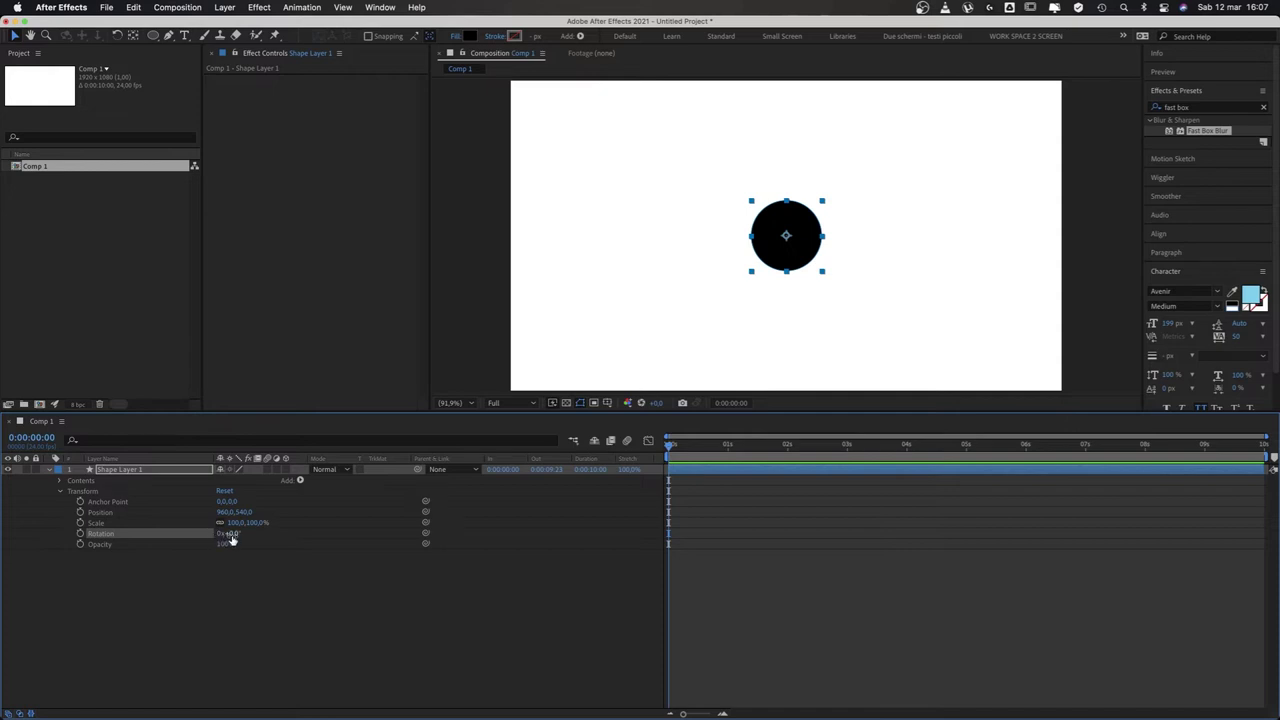
left_click_drag(232, 534, 275, 540)
left_click(139, 548)
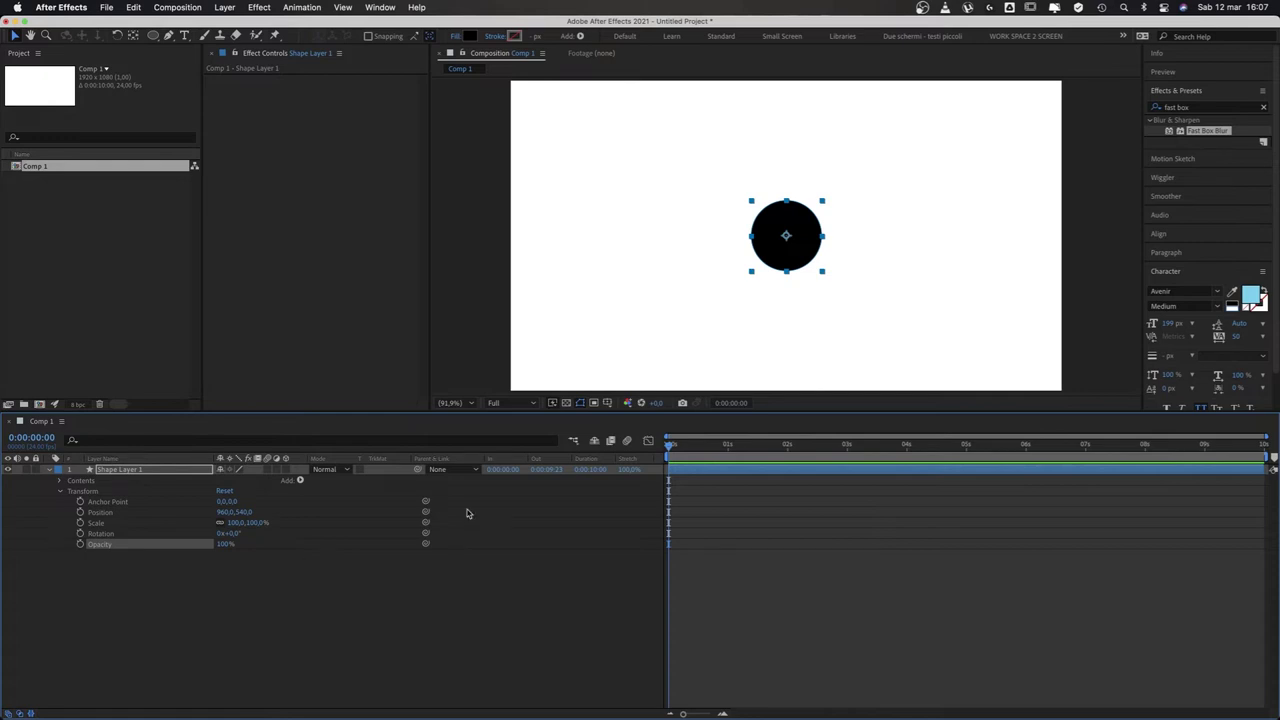
Add an Opacity expression of 33 to Shape Layer 1, turning the circle light grey
left_click(83, 554)
left_click(84, 549)
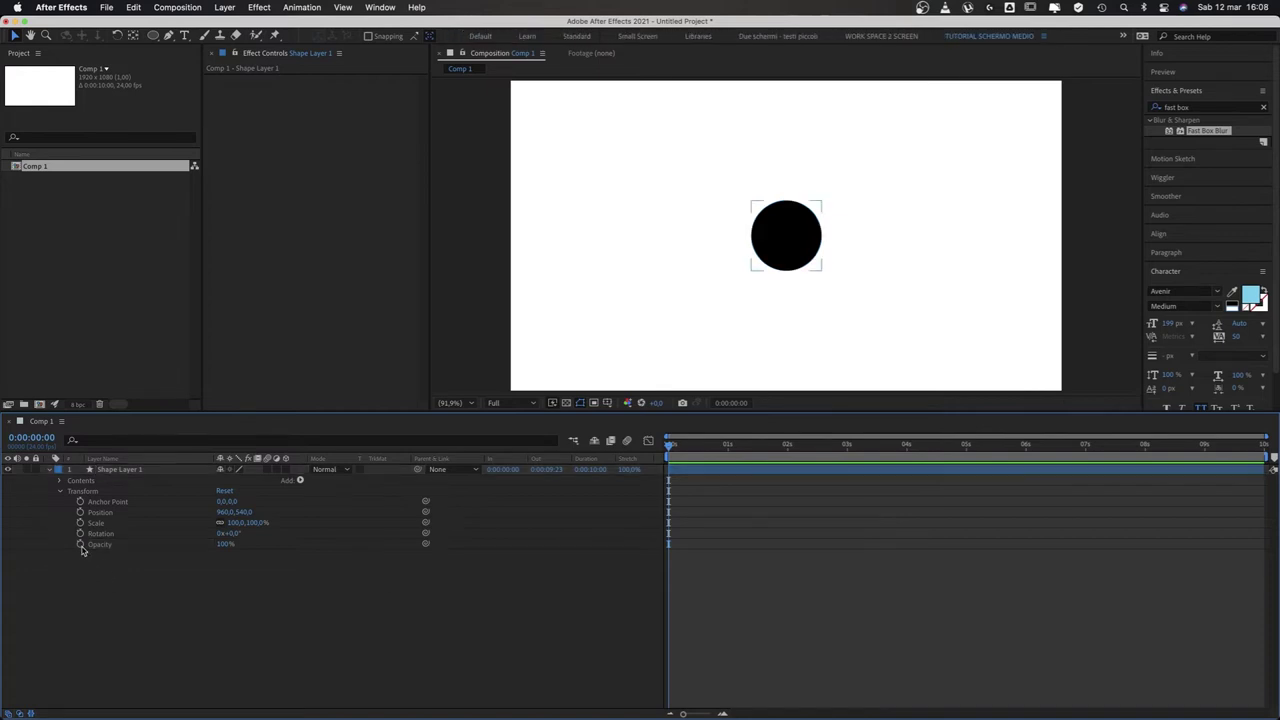
left_click(81, 545, "alt")
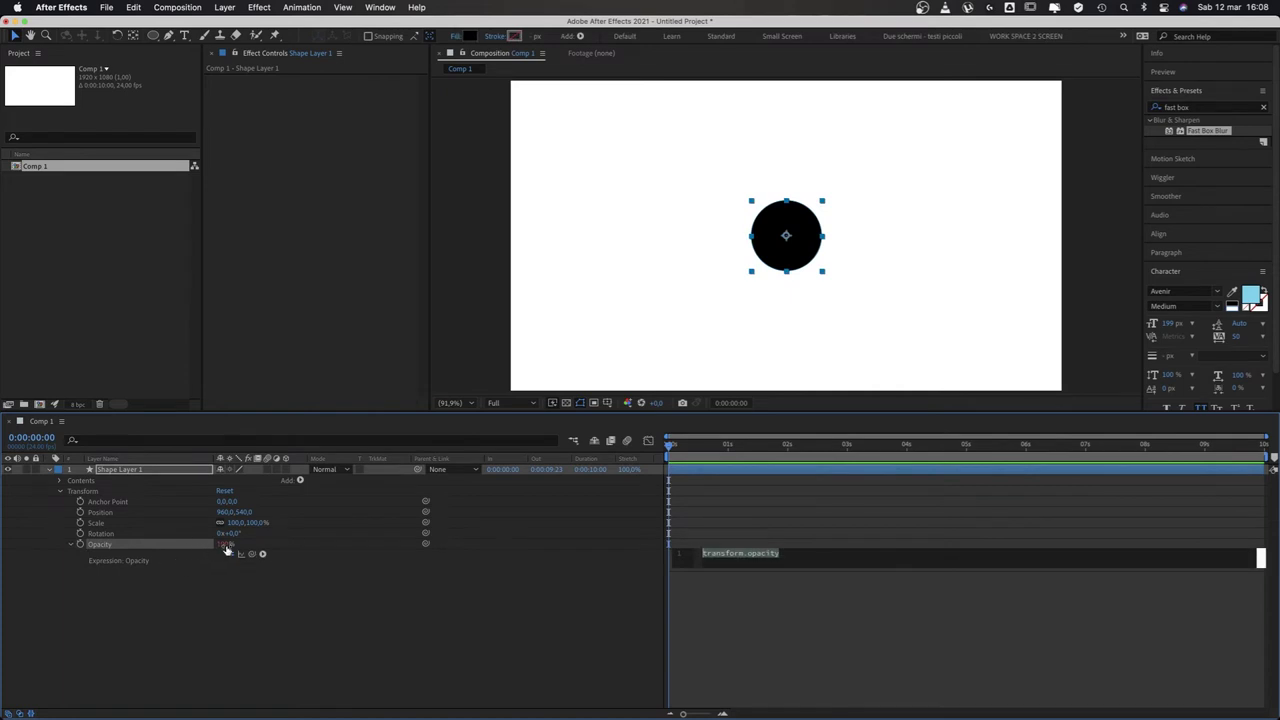
type("33")
left_click(729, 613)
left_click(230, 553)
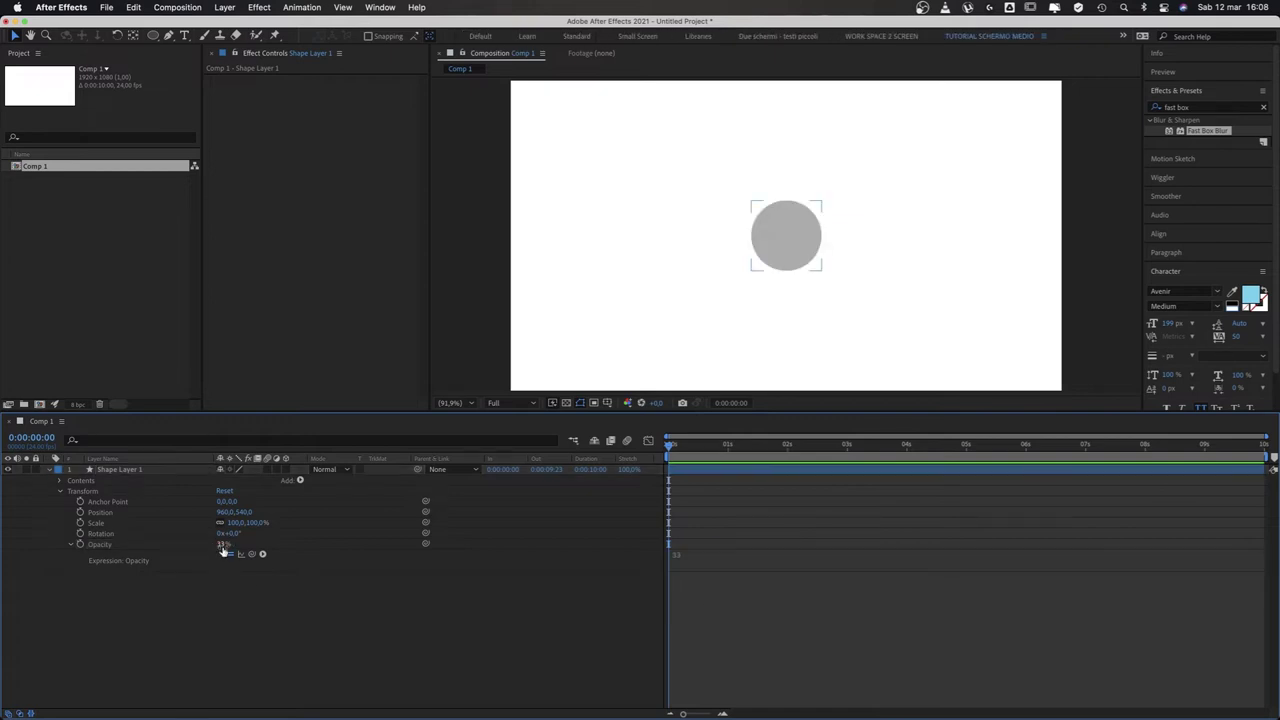
left_click(684, 562)
left_click(523, 634)
left_click(220, 546)
left_click(220, 491)
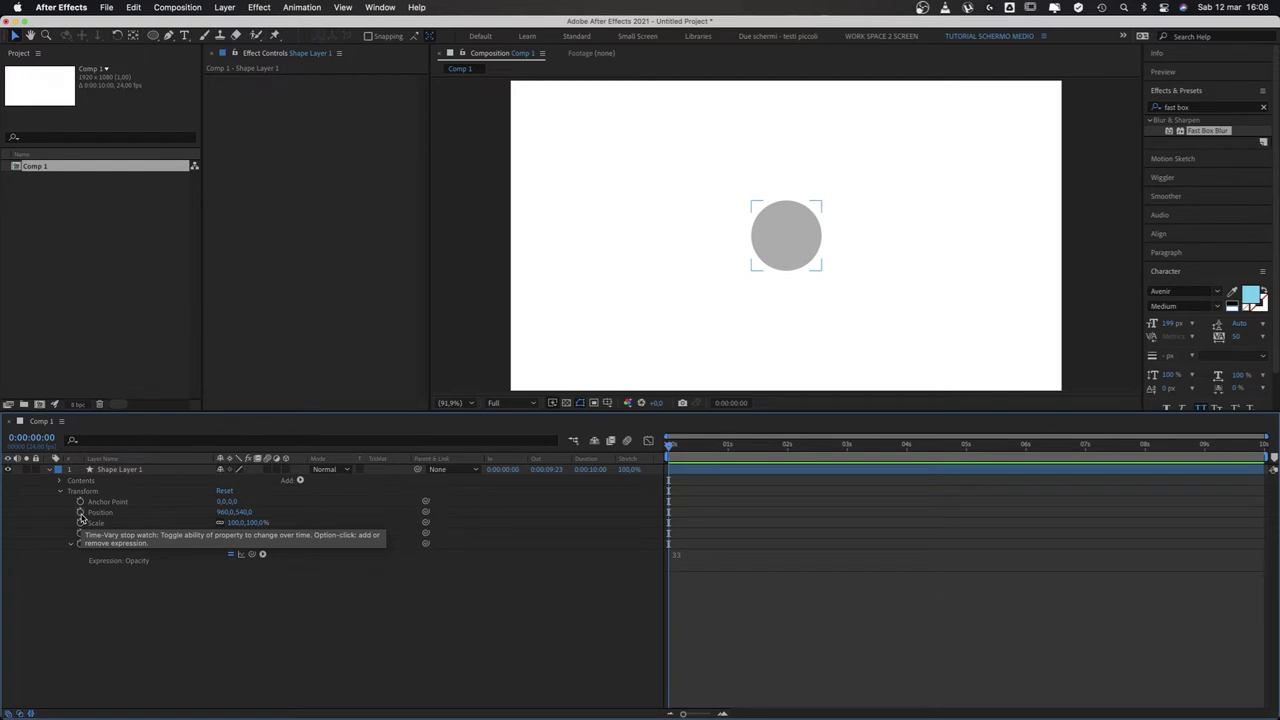
Enter 444 as the Position expression and inspect the resulting 'must be of dimension 2' error
left_click(81, 514, "alt")
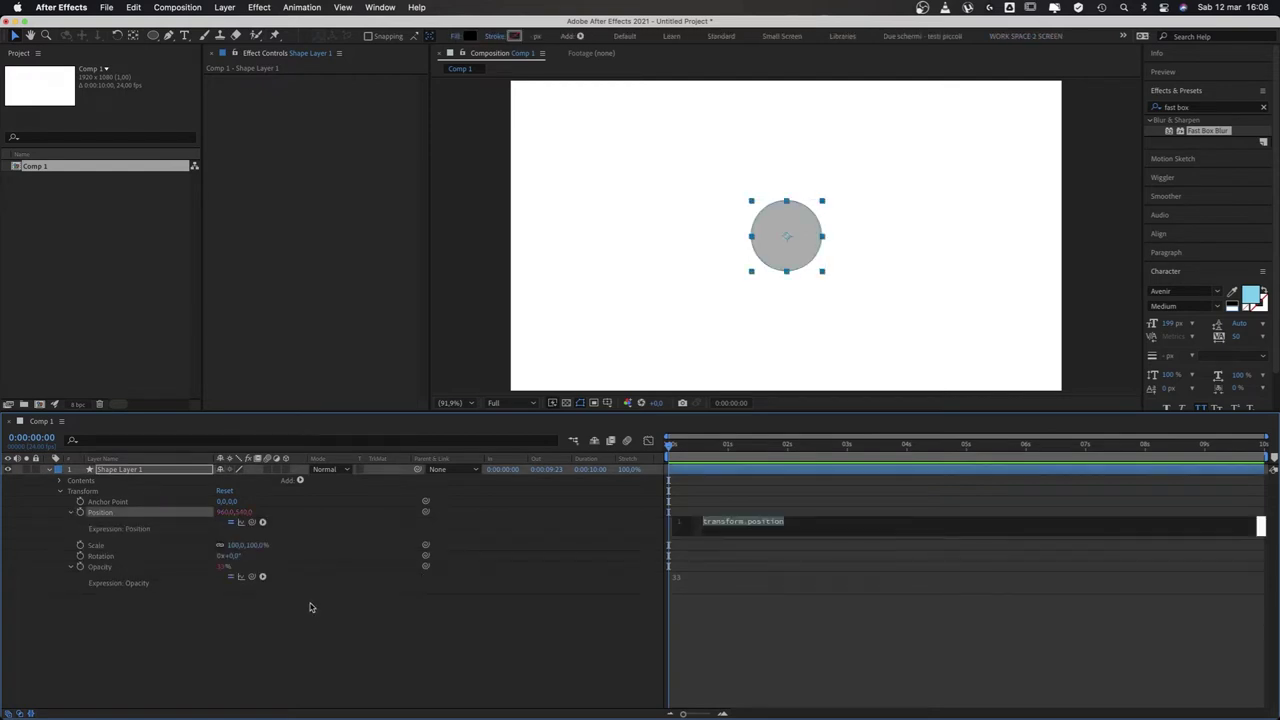
type("444")
left_click(780, 668)
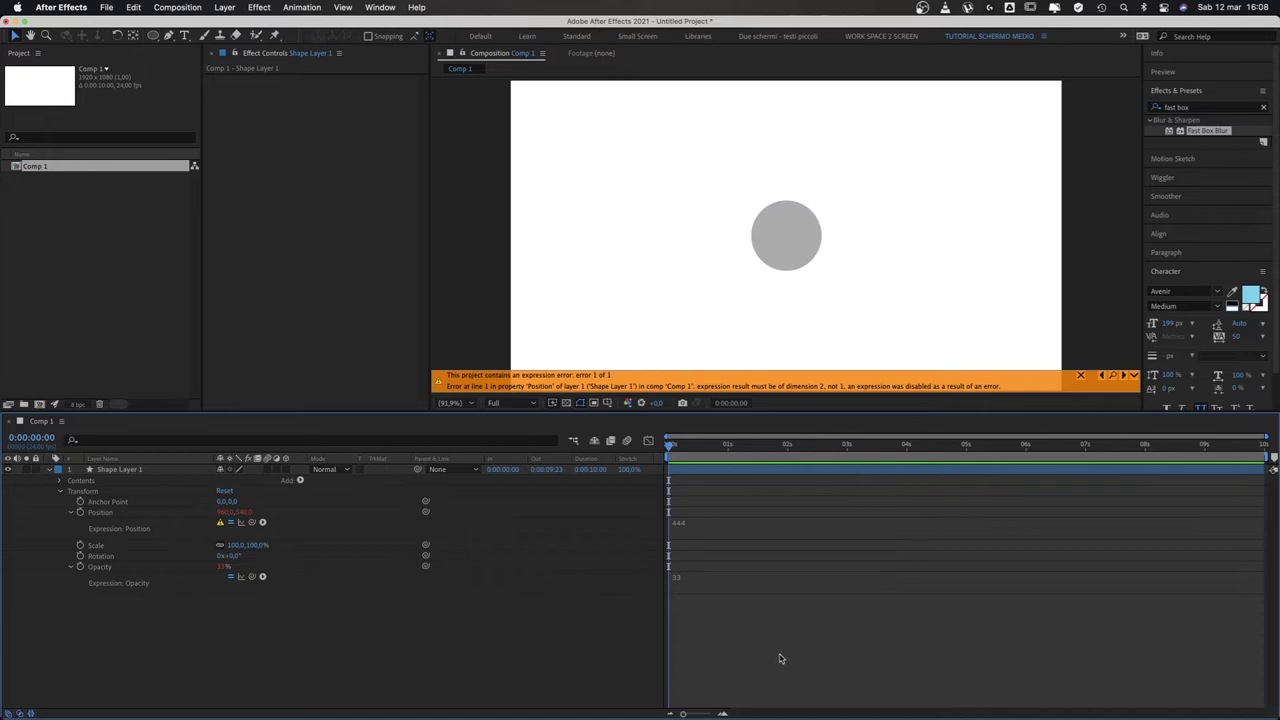
left_click(414, 494)
left_click(706, 530)
left_click(700, 515)
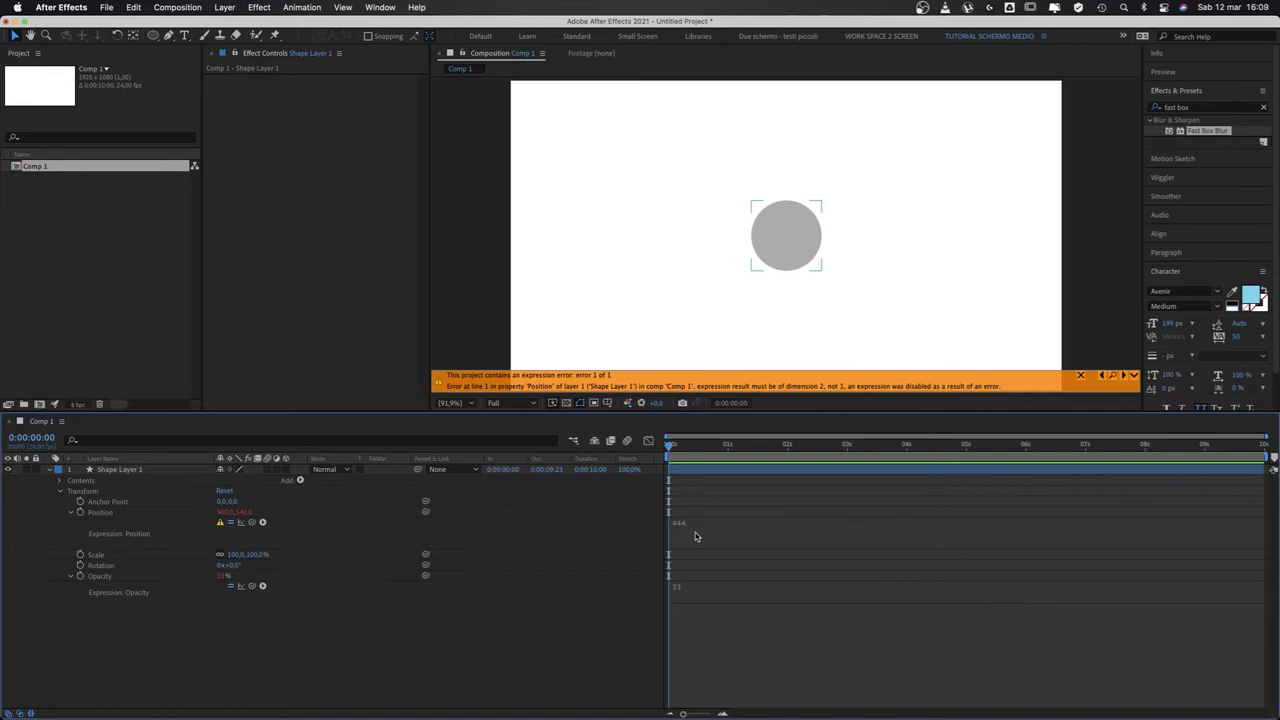
left_click(695, 530)
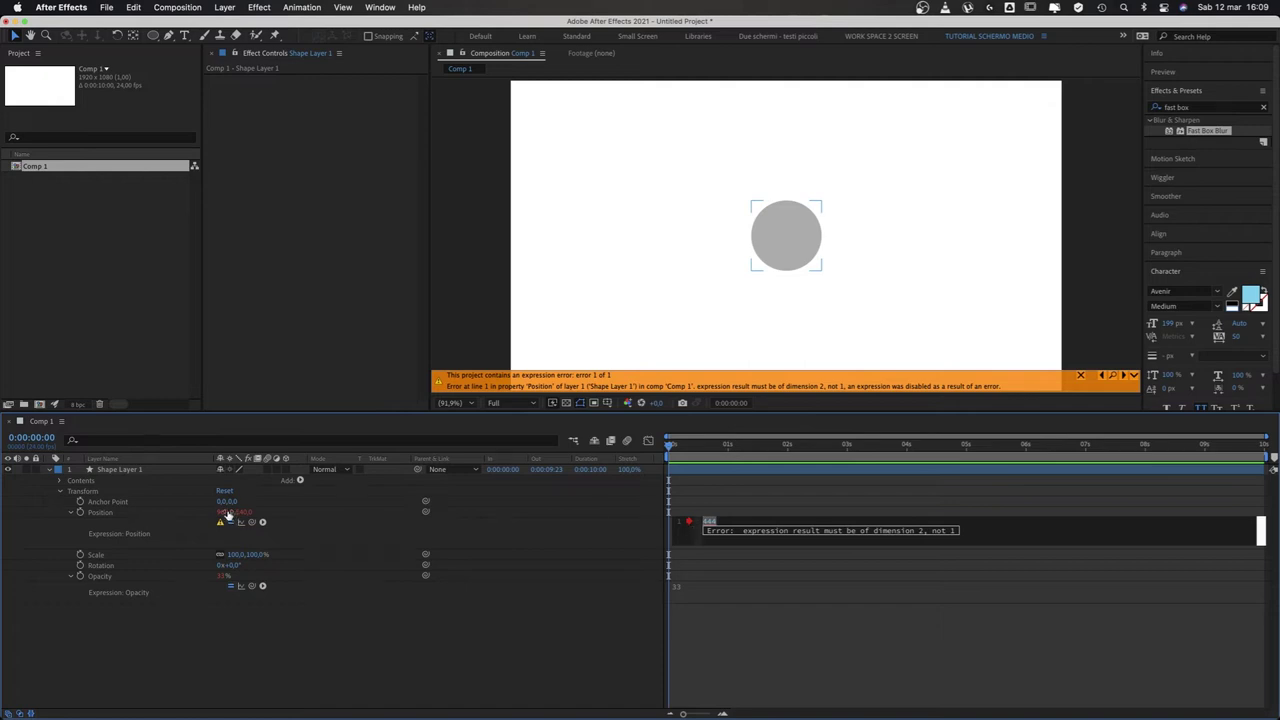
left_click(786, 492)
Replace the 444 with [50,300] in the Position expression and commit it
key("BackSpace")
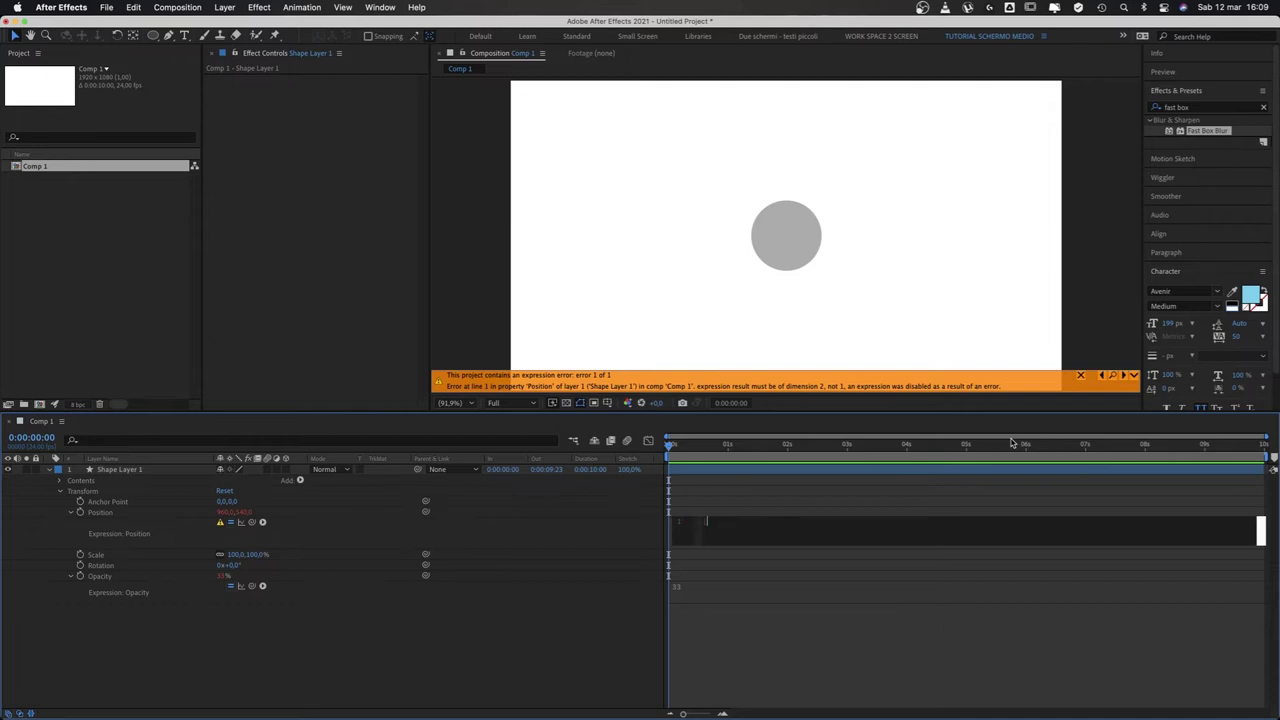
type("[]")
left_click(312, 527)
left_click(858, 641)
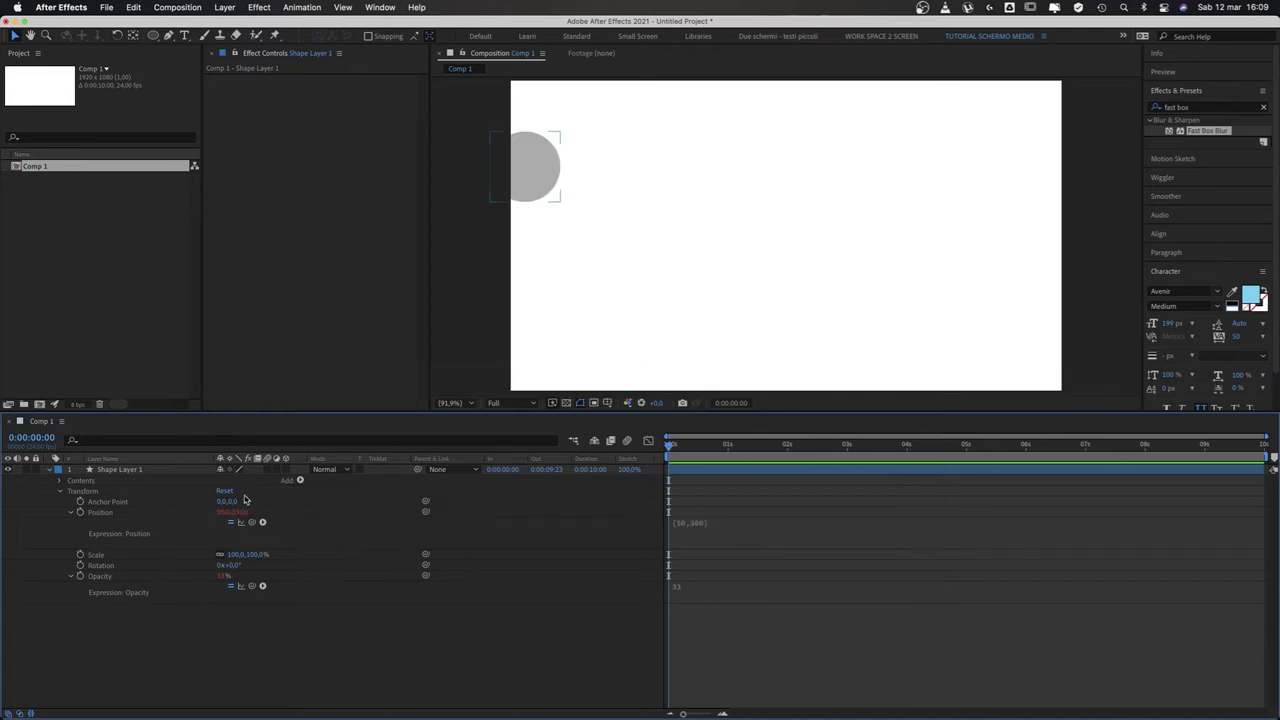
left_click(706, 522)
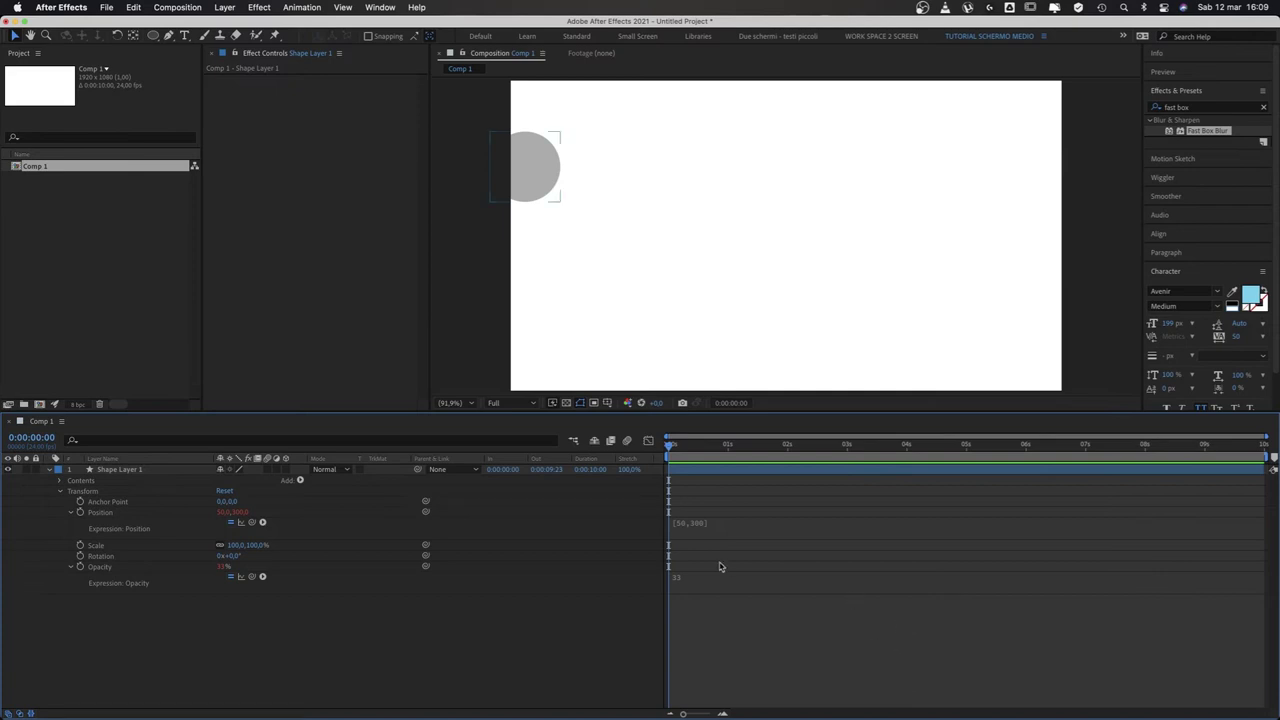
Remove the Opacity expression to restore solid black, and insert a blank line above [50,300]
left_click(80, 566, "alt")
left_click(270, 583)
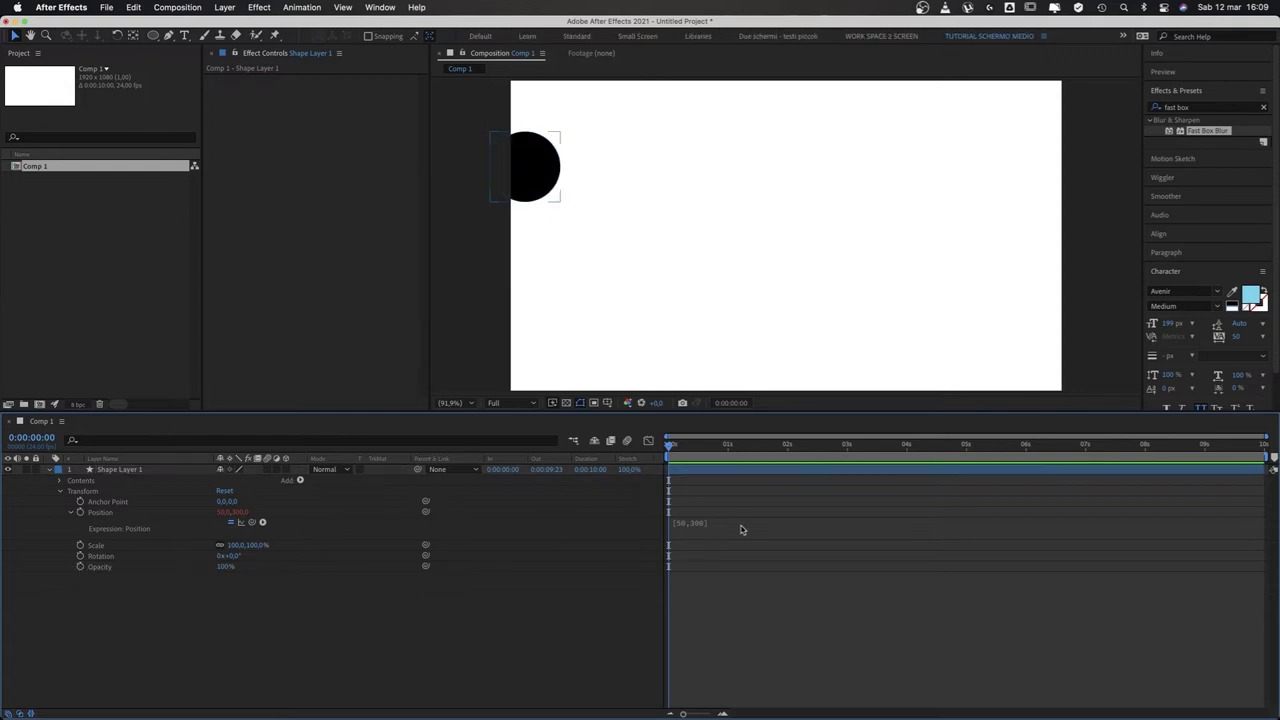
left_click(738, 522)
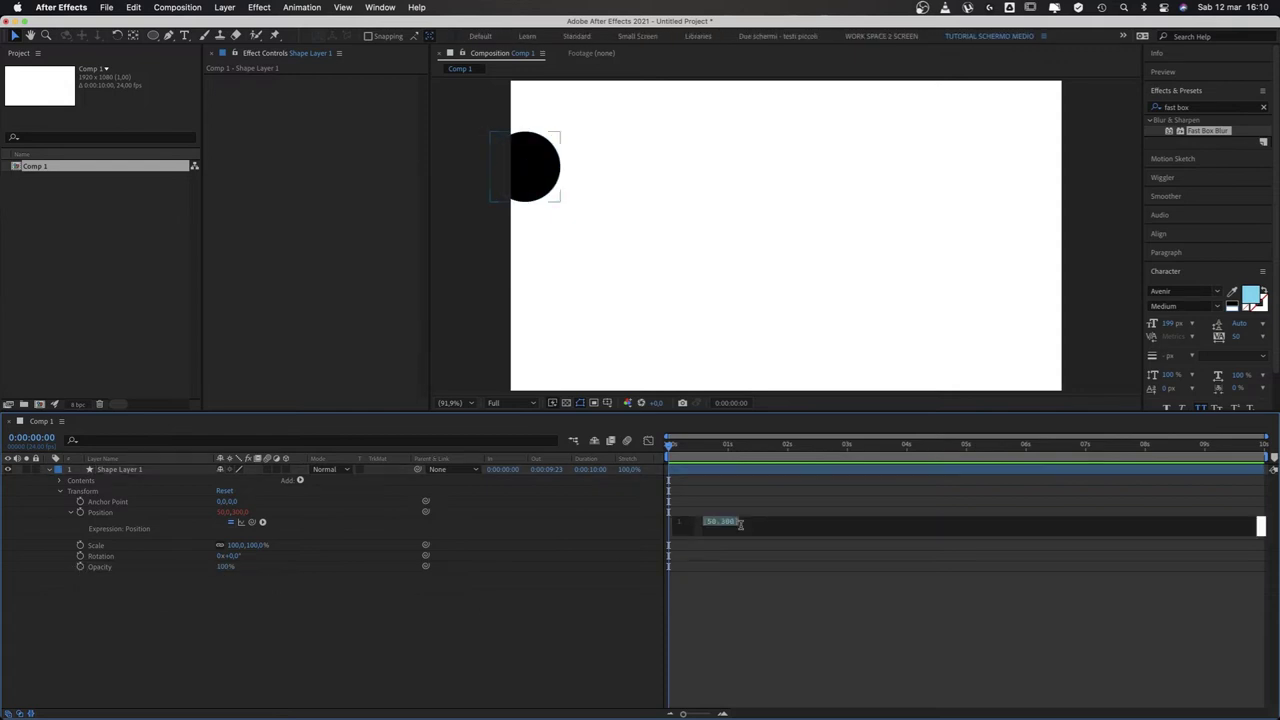
left_click(701, 521)
key("Return")
key("Return")
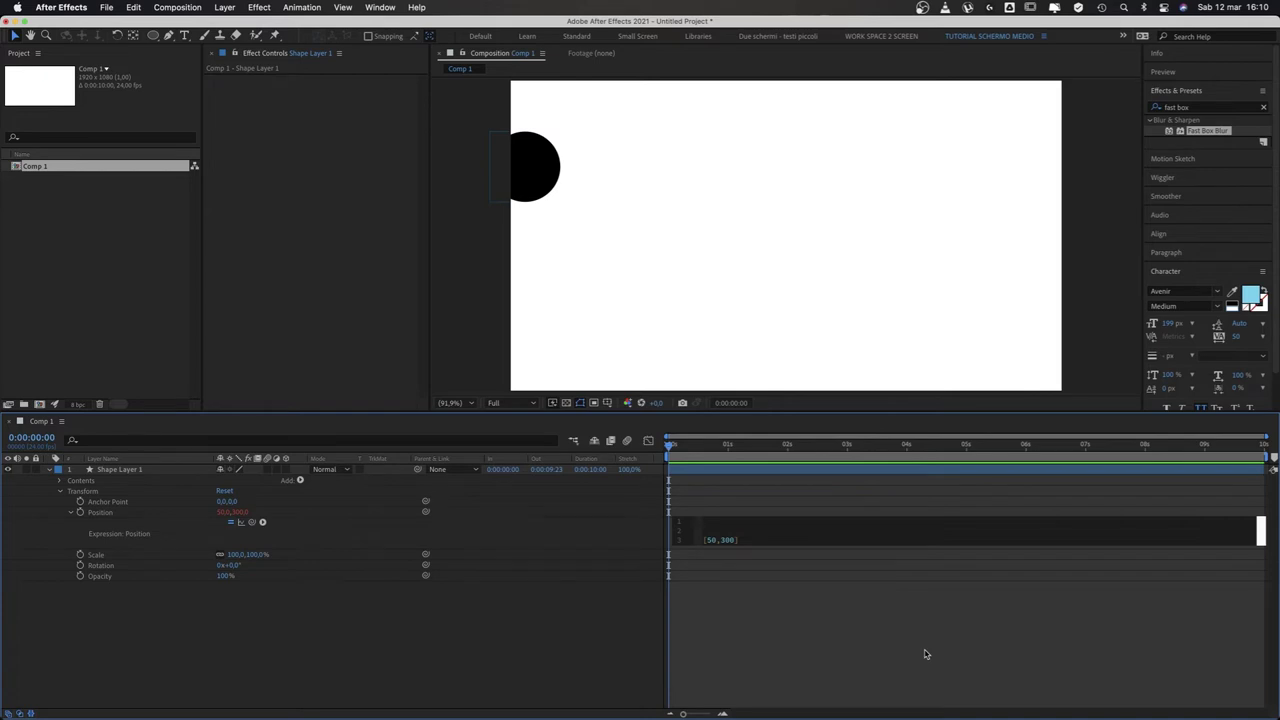
Type var x = 22, a second variable = 3, and var z = 10 on separate lines
type("var x =")
type(" 22;")
key("Return")
type("var ")
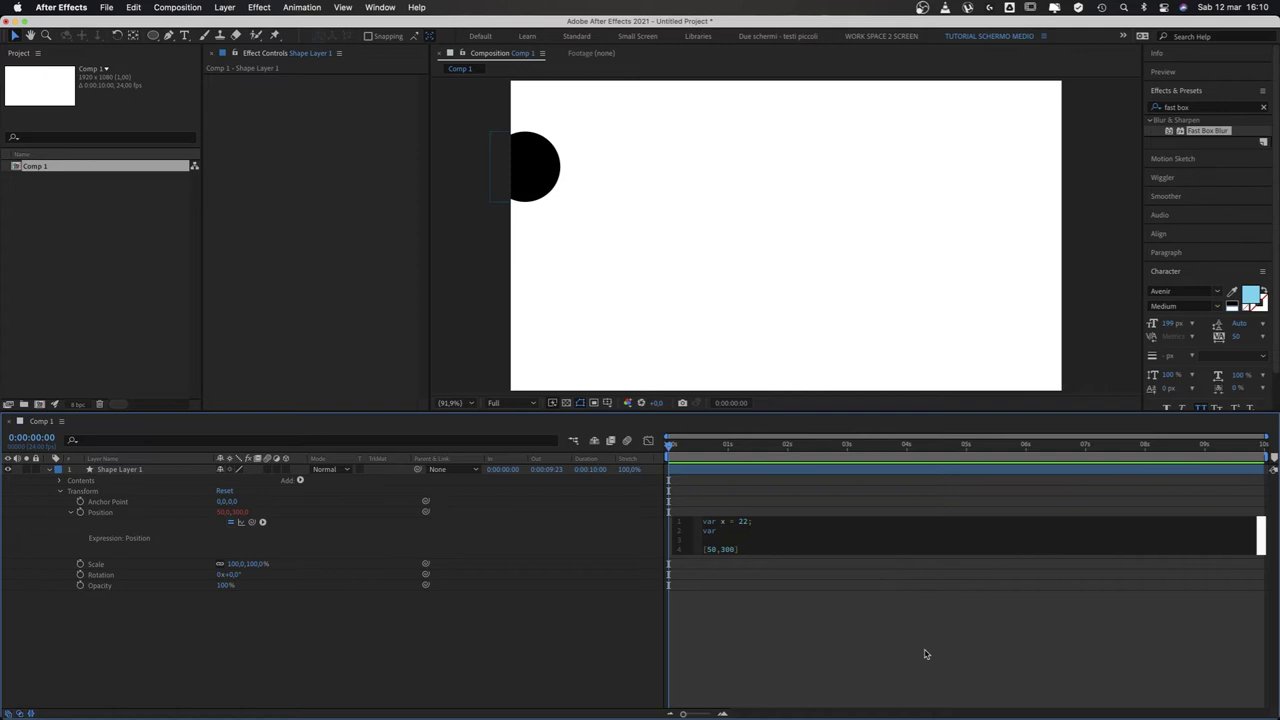
type("gabriele ")
type("=")
type("2")
key("BackSpace")
type(";")
key("Return")
type("var ")
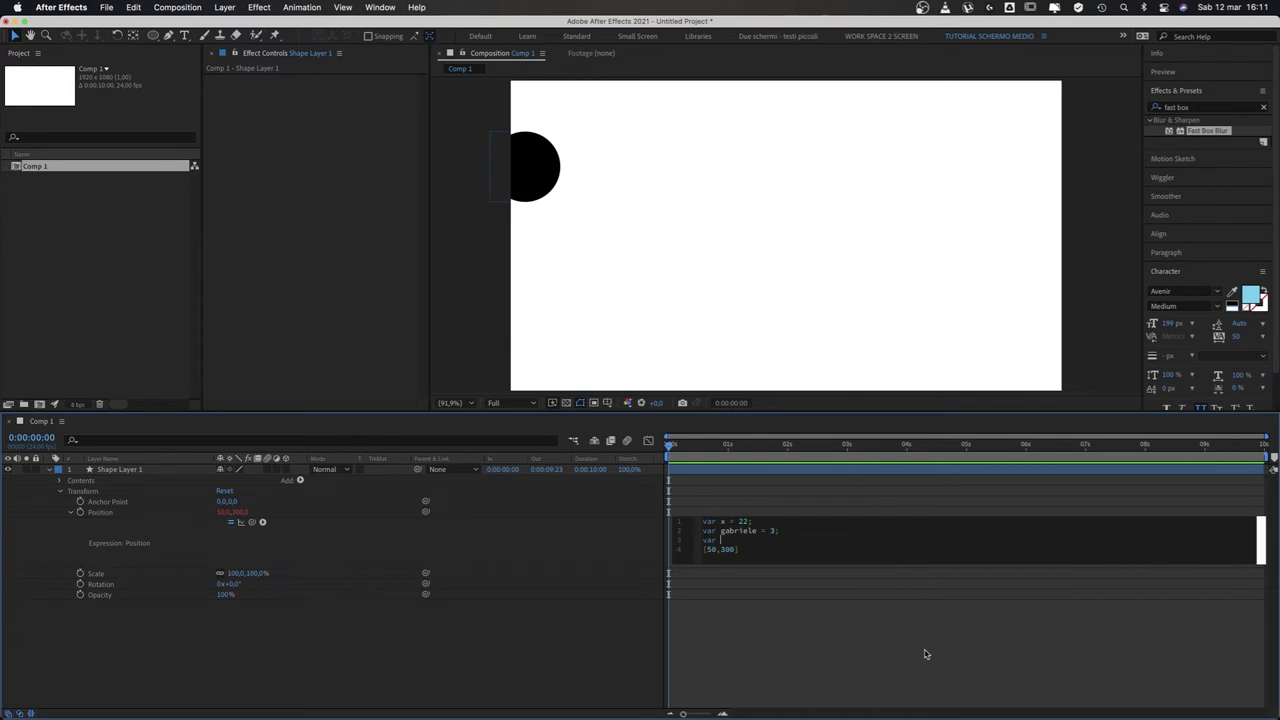
type("a")
key("BackSpace")
type("10")
type(";")
key("Return")
key("Return")
Commit the expression, then reopen it to review the declarations and place the cursor on line 4
left_click(530, 567)
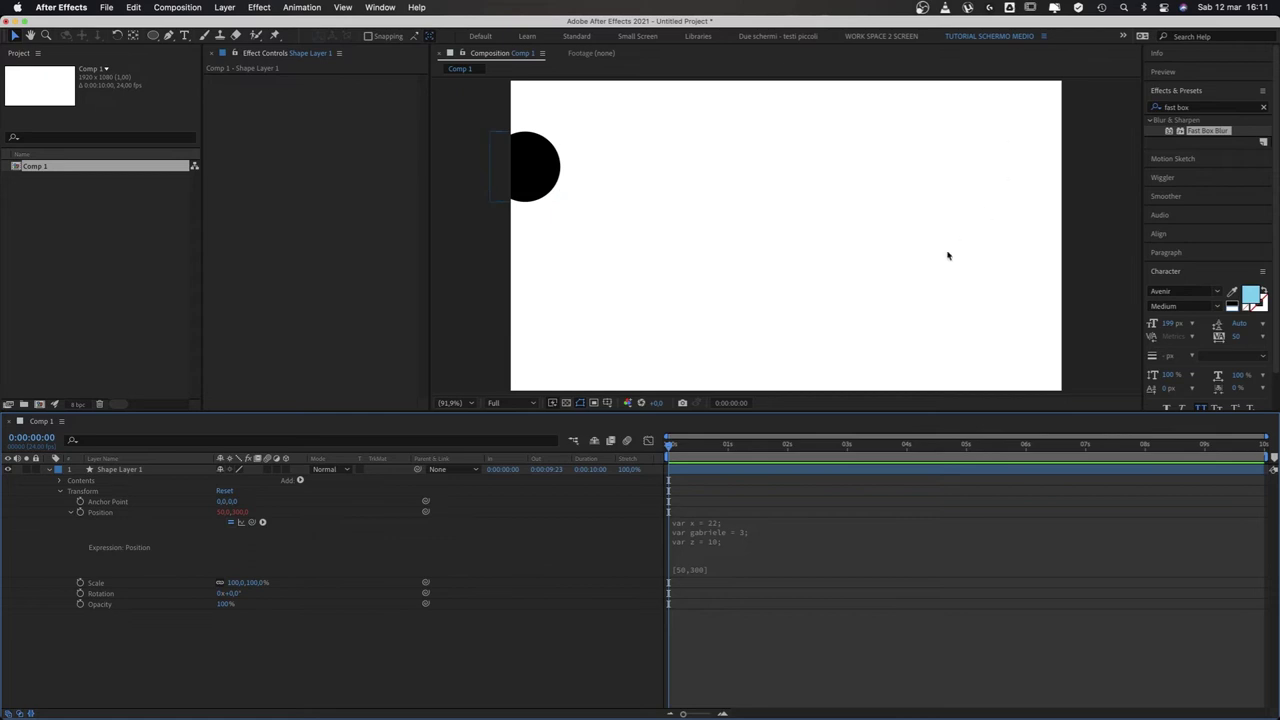
left_click(728, 540)
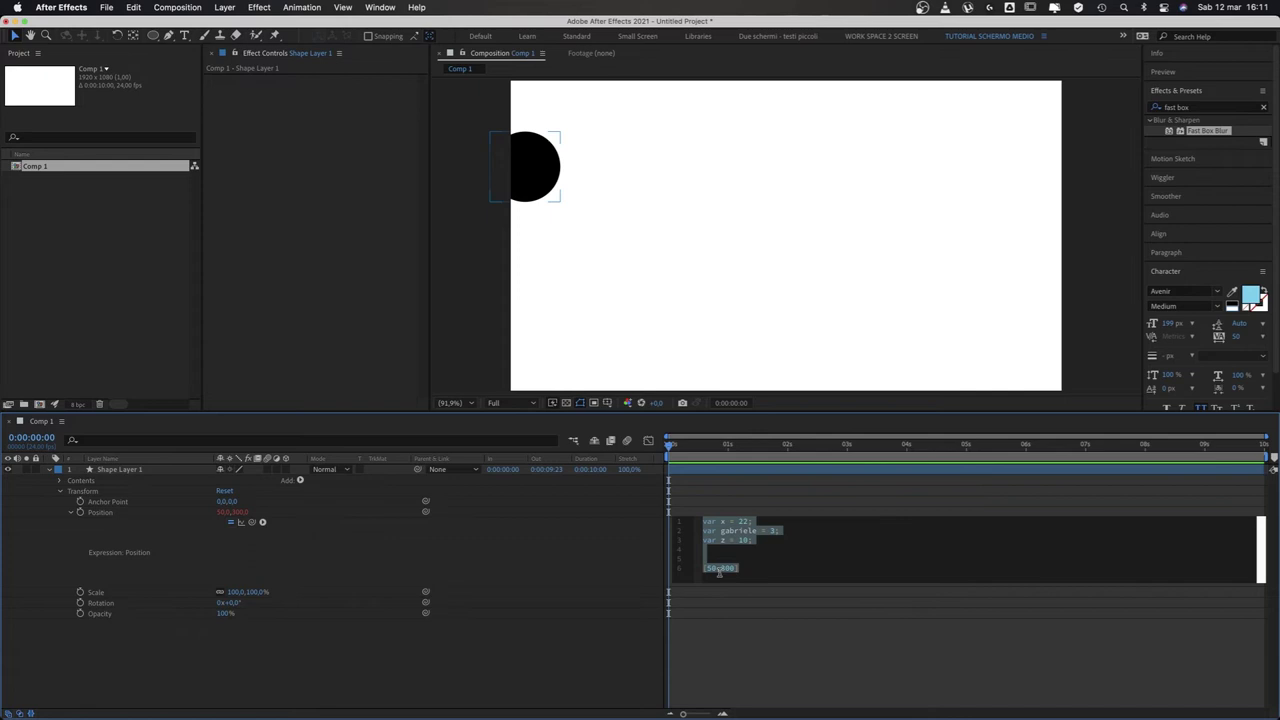
left_click(745, 568)
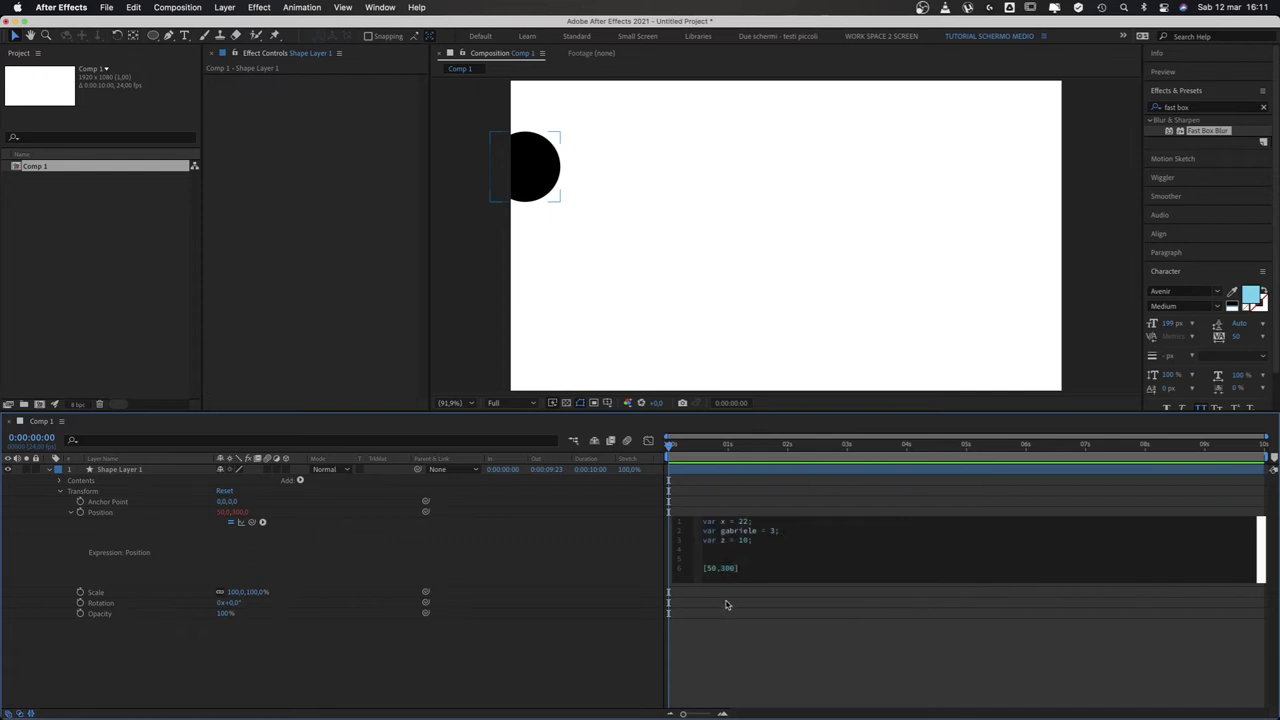
triple_click(705, 568)
left_click(714, 568)
left_click_drag(776, 542, 712, 524)
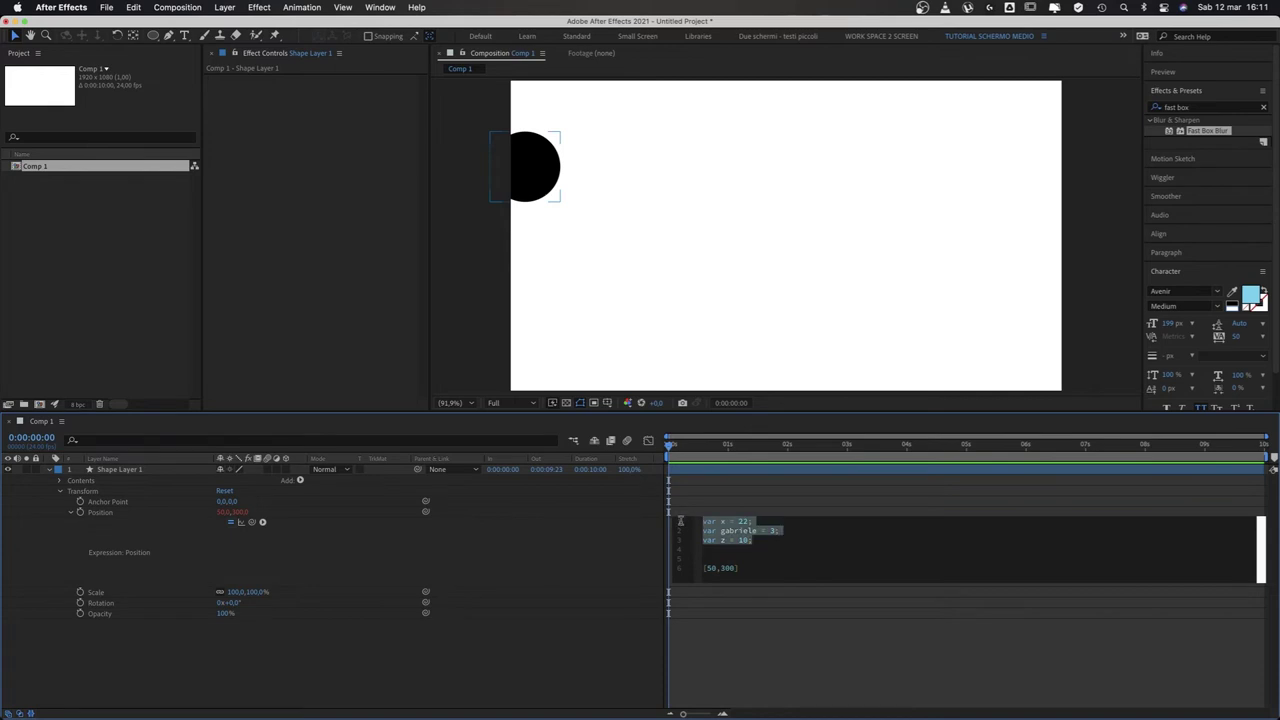
left_click(743, 558)
left_click(737, 549)
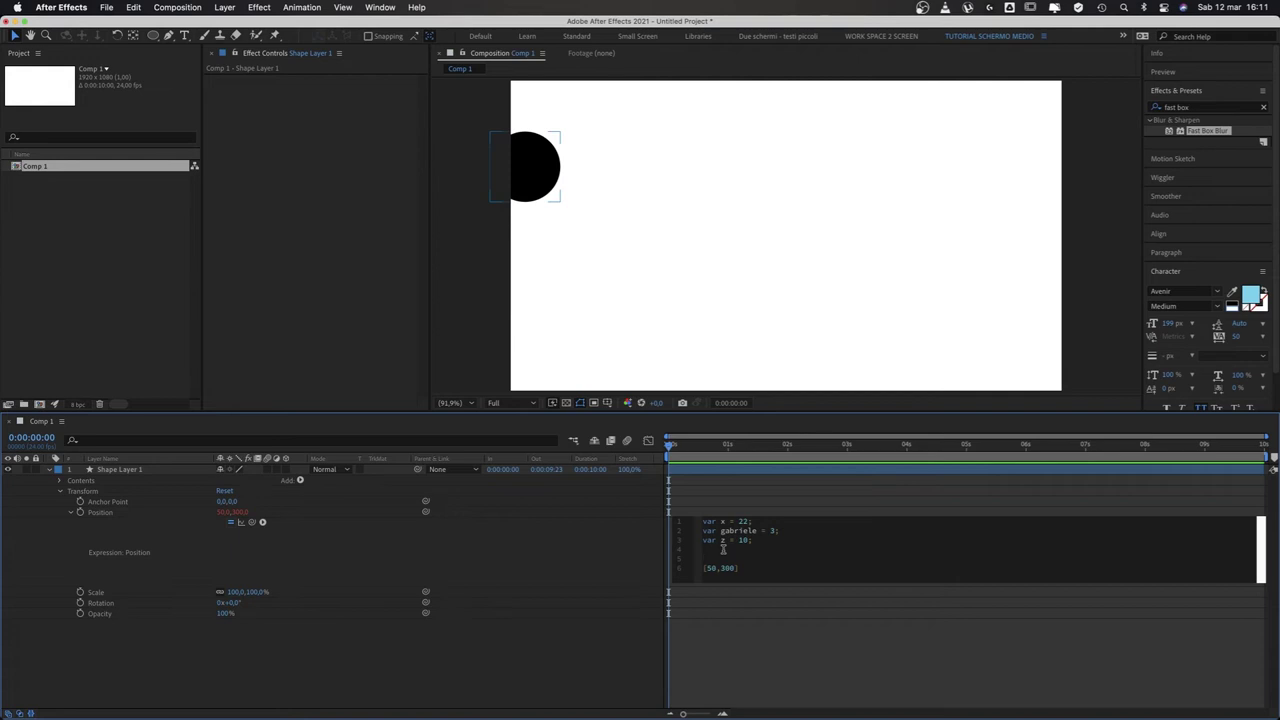
Add var s = x + the second variable - z on a new line, fixing stray spaces
key("Return")
type("var ")
type("s ")
type("= ")
type("x")
key("BackSpace")
type("gabriele")
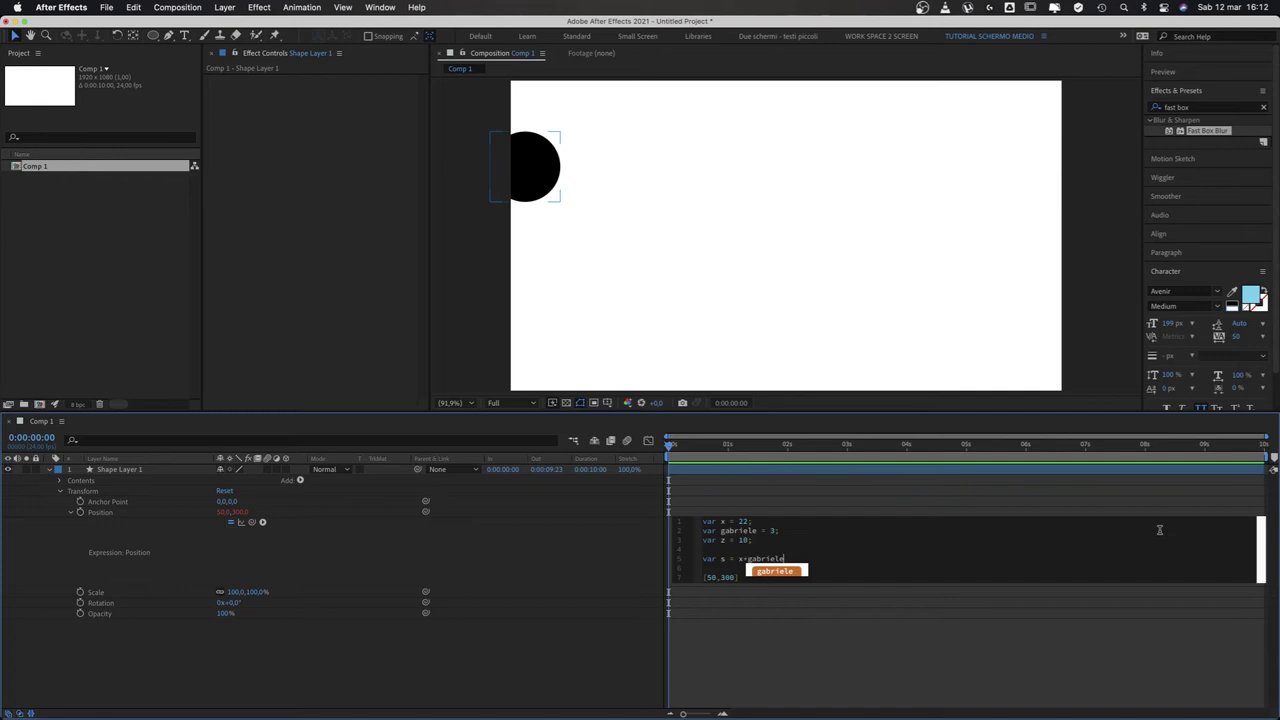
type(" -")
key("Left")
key("BackSpace")
key("Down")
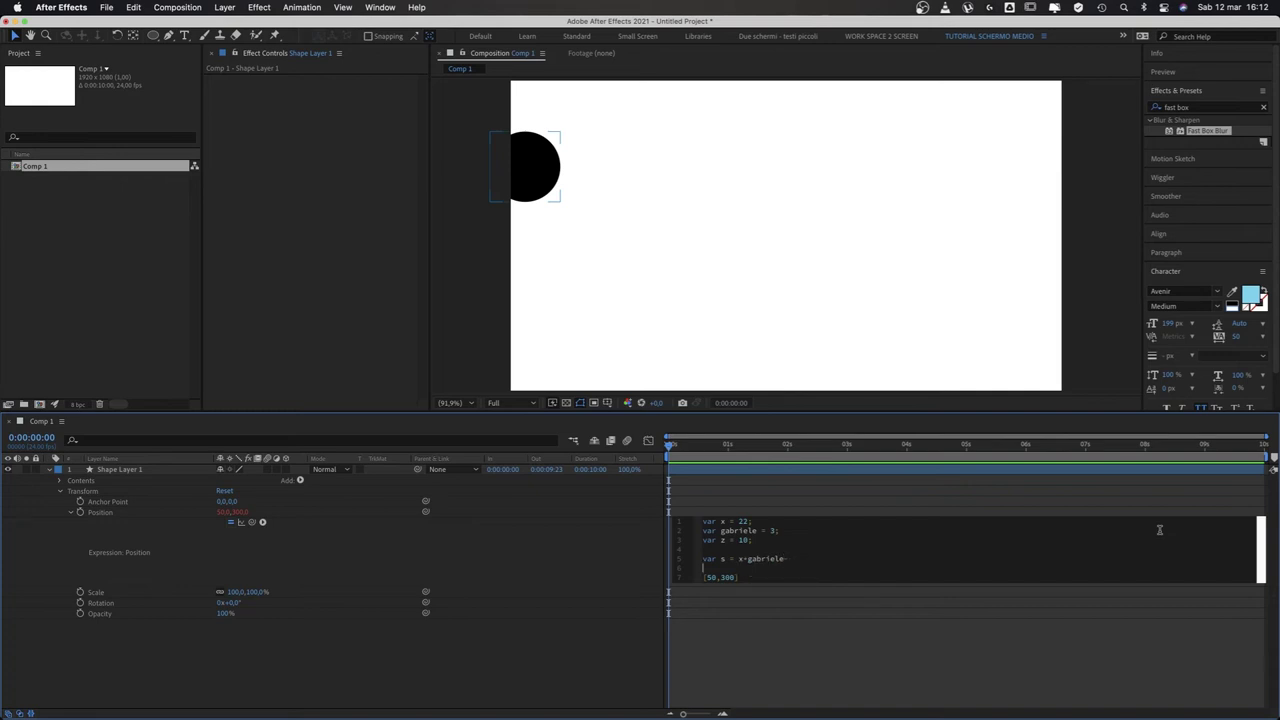
type("z;")
Change the 50 in [50,300] to s and commit the expression
left_click(640, 568)
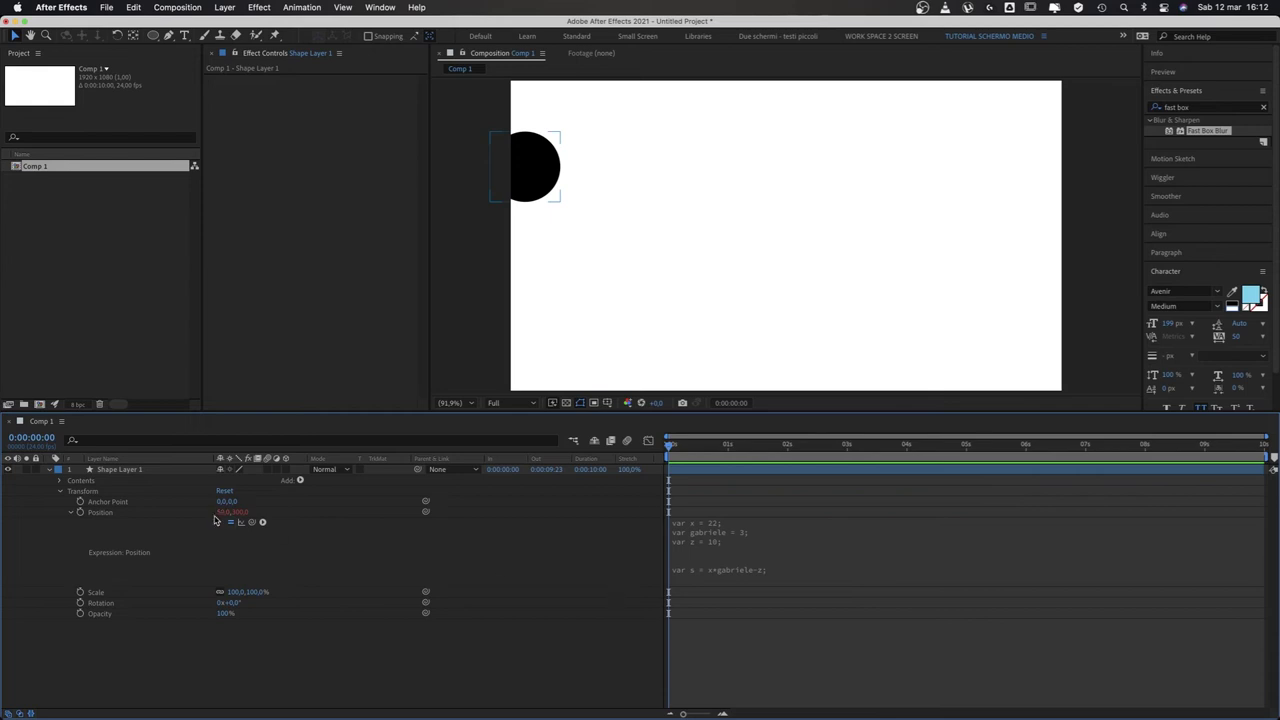
left_click(786, 570)
left_click_drag(760, 603, 760, 618)
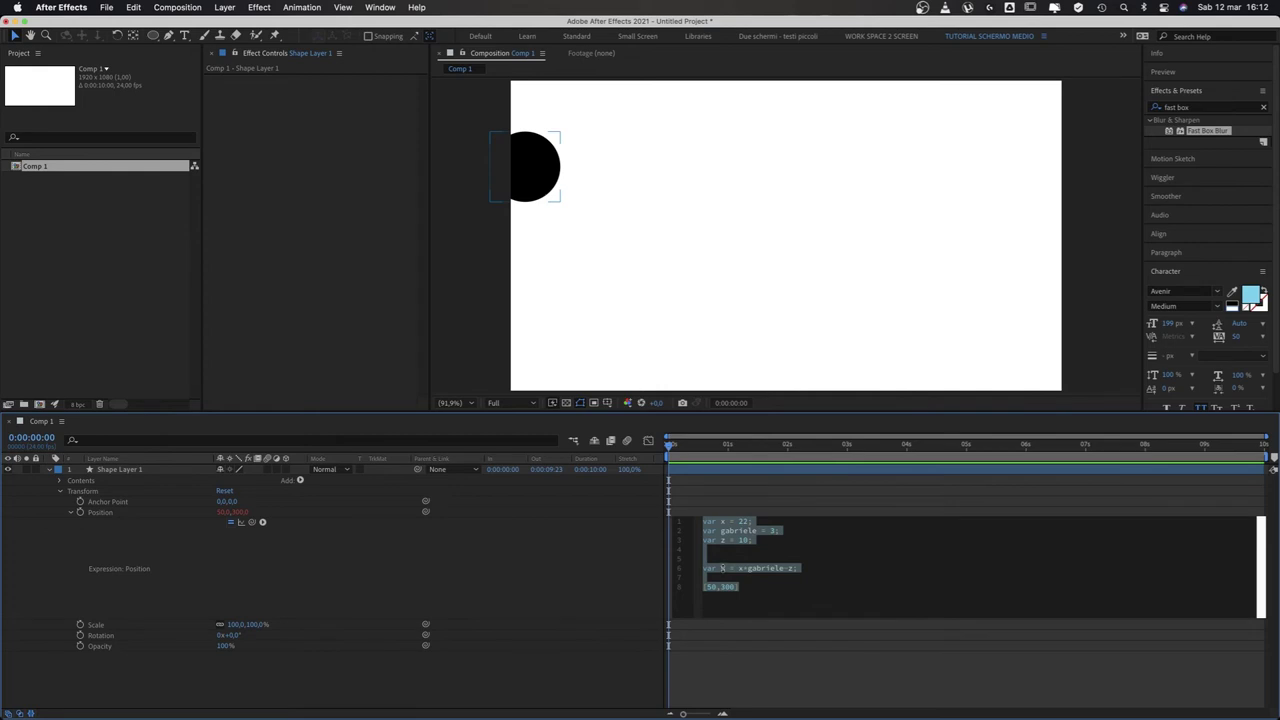
left_click(737, 586)
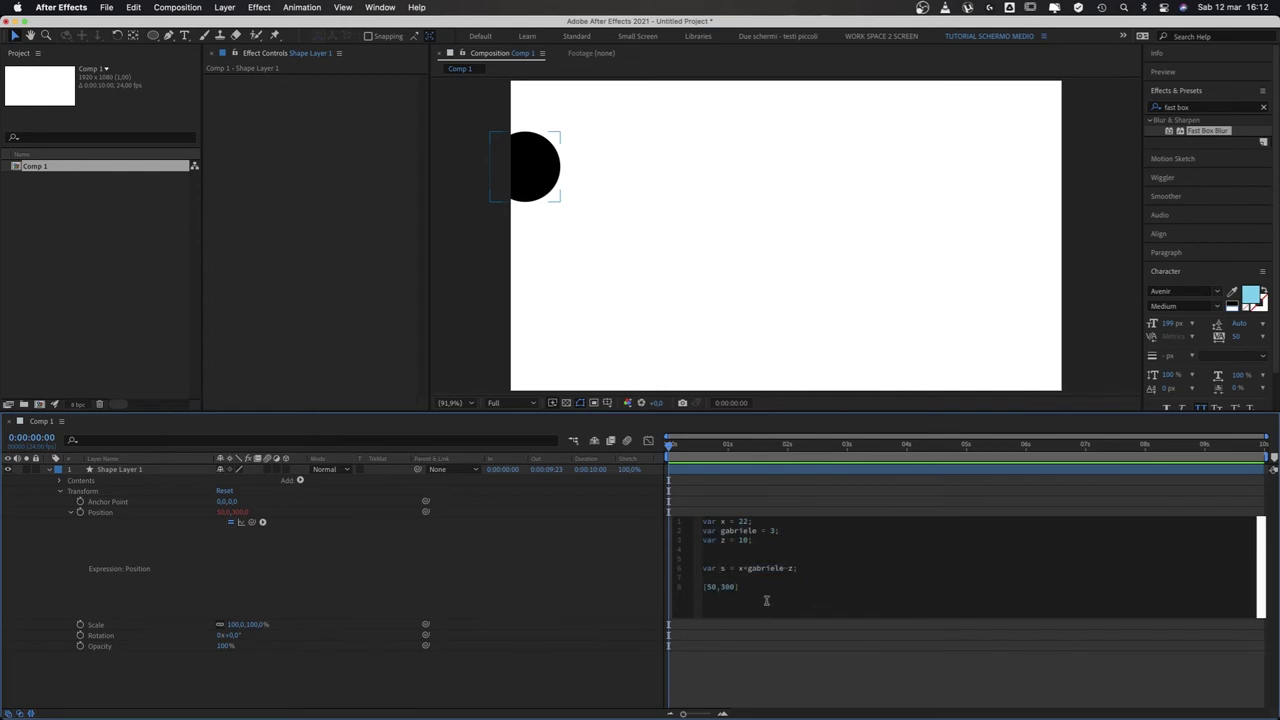
double_click(712, 587)
type("s")
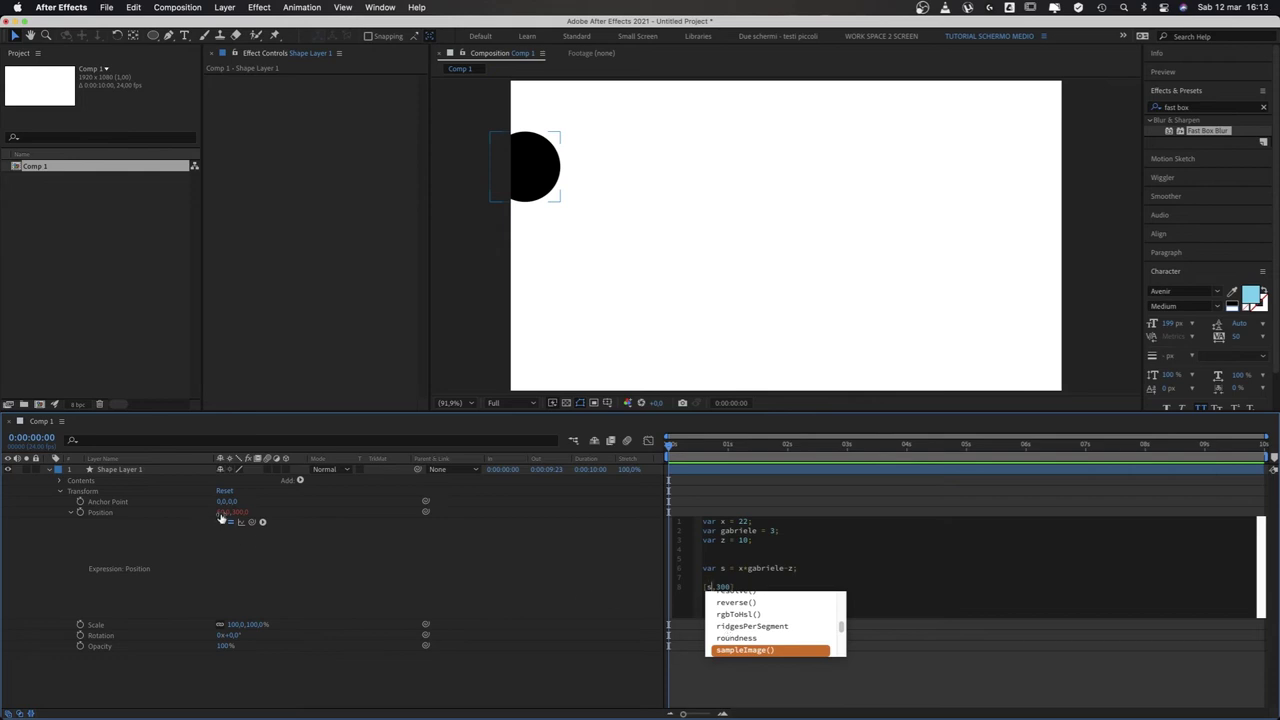
left_click(390, 593)
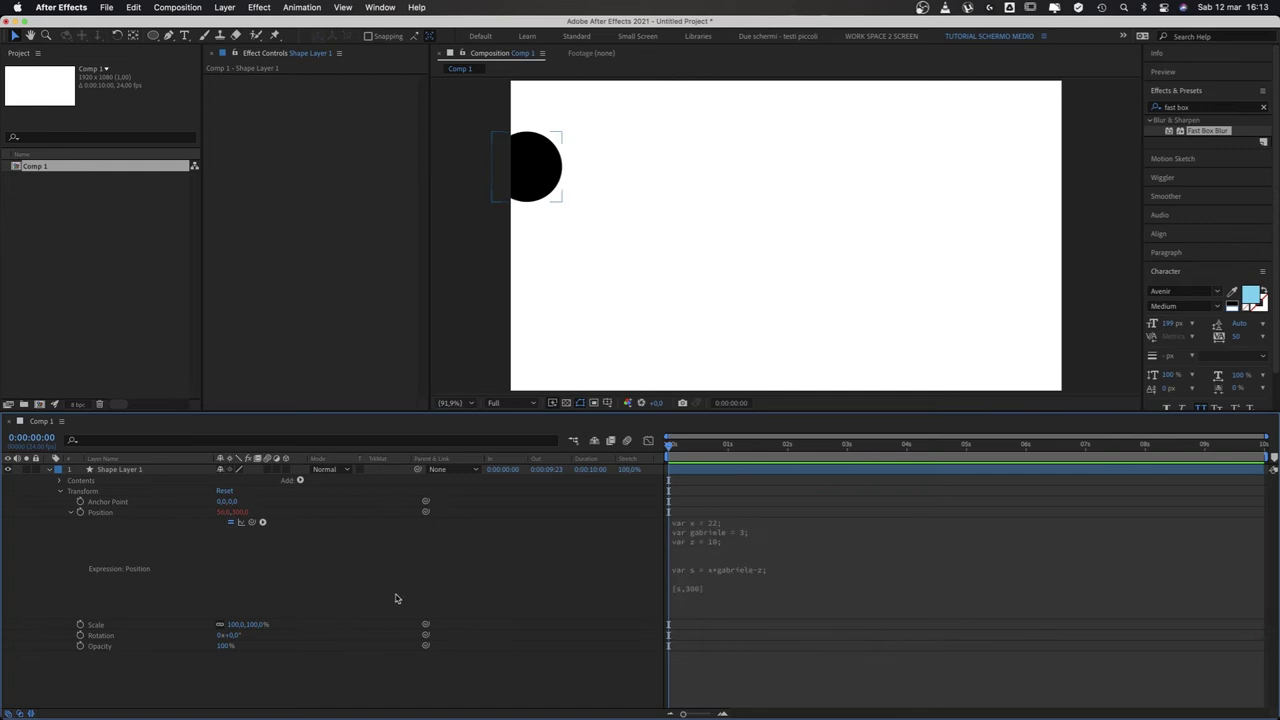
Change the 300 to s so Position returns [s,s], placing the circle at 15,15
left_click(684, 598)
left_click(707, 589)
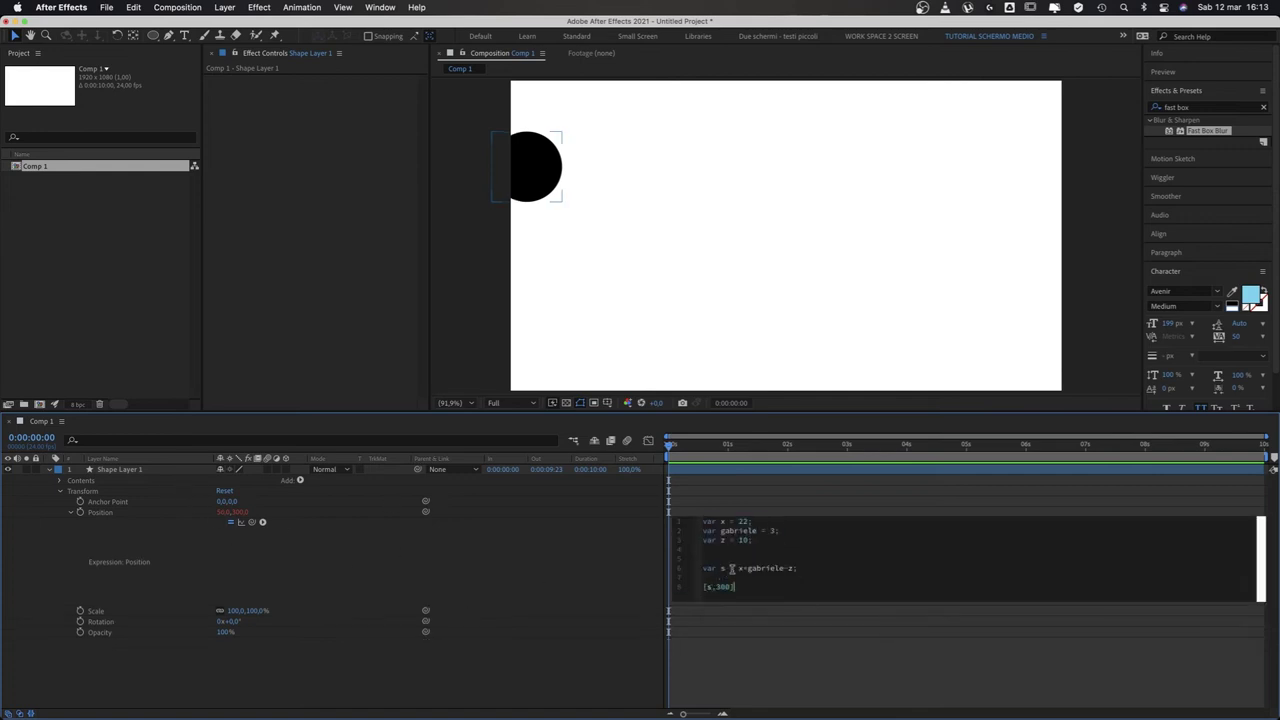
double_click(772, 568)
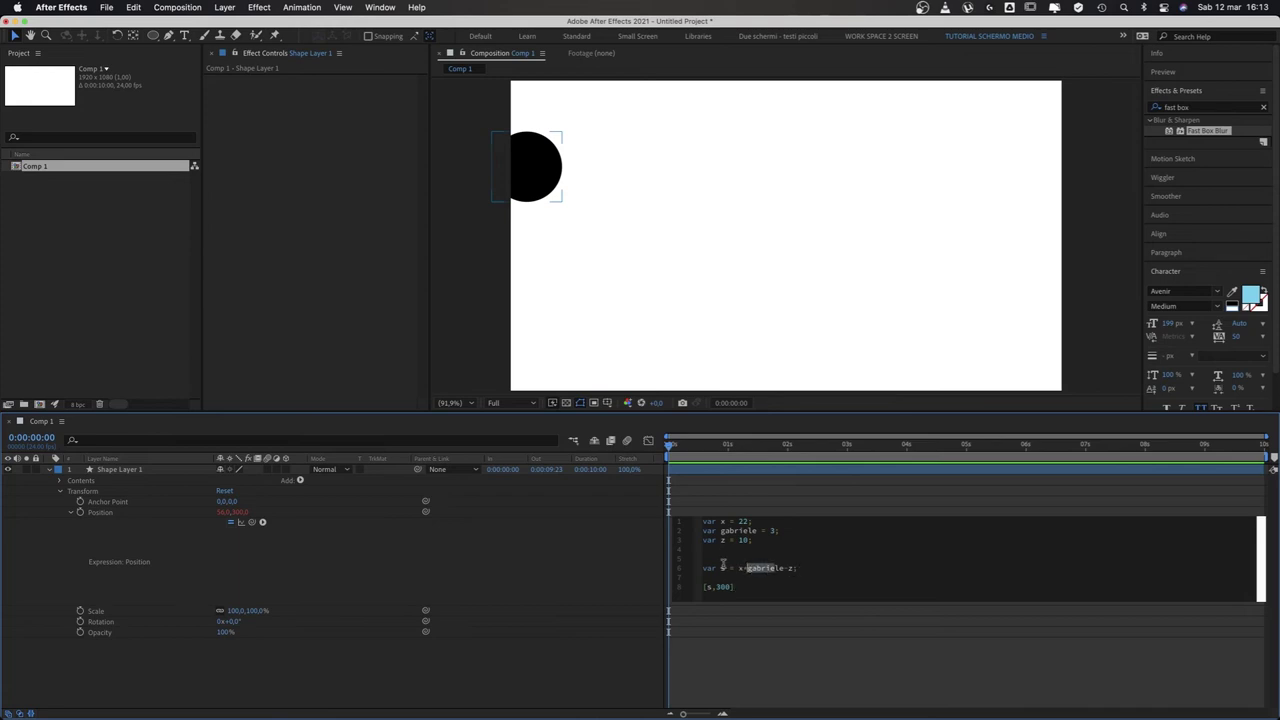
left_click(780, 568)
double_click(715, 587)
type("s")
left_click(612, 568)
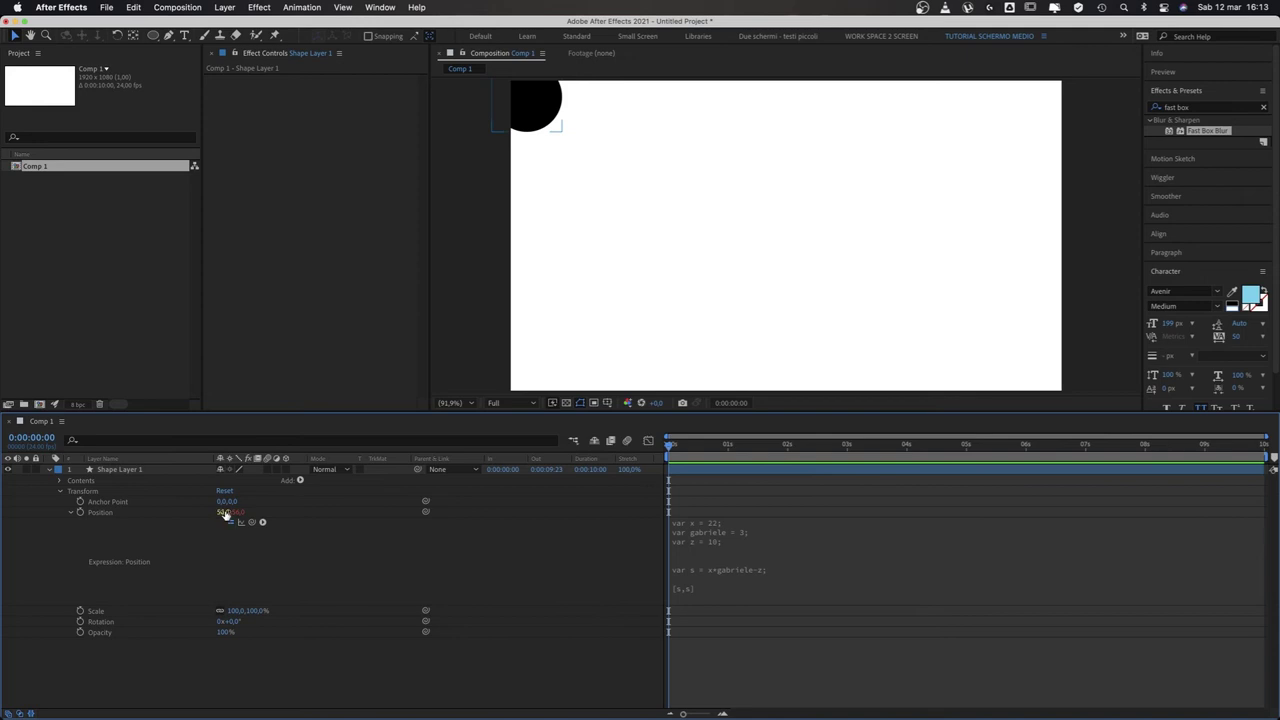
left_click(534, 116)
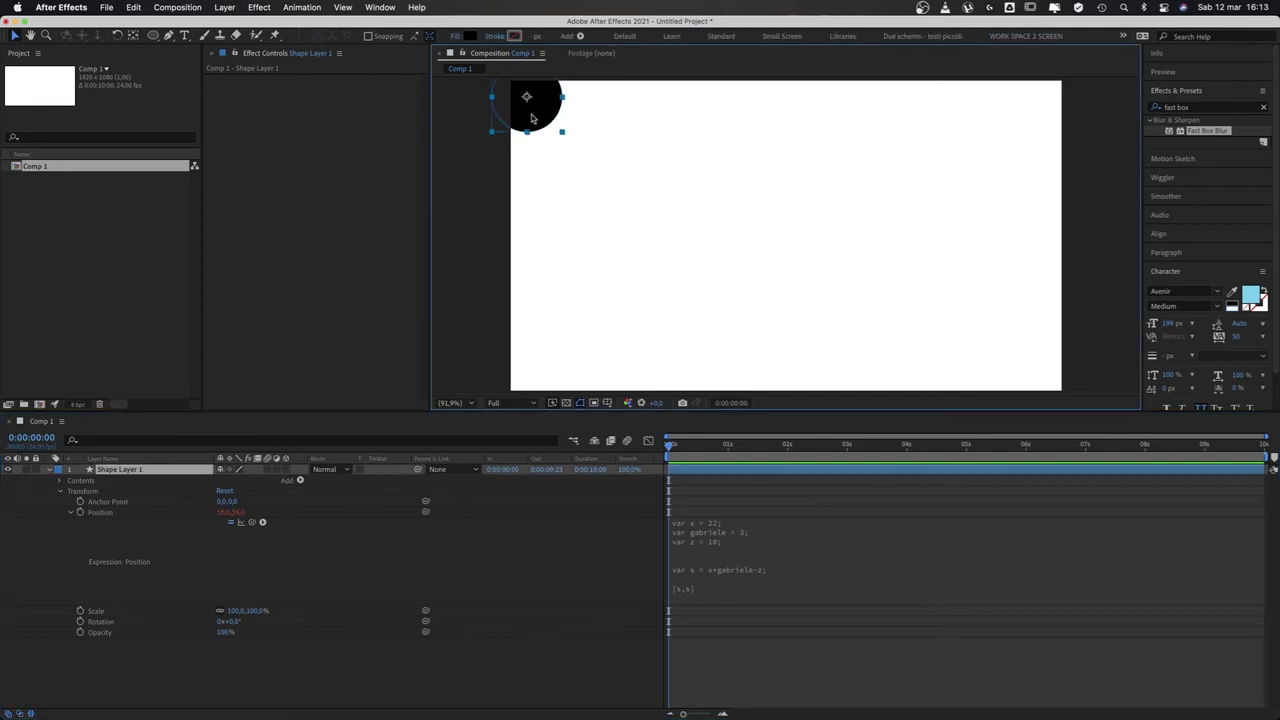
Add a line declaring var g = x+z + the second variable + 8
left_click(745, 584)
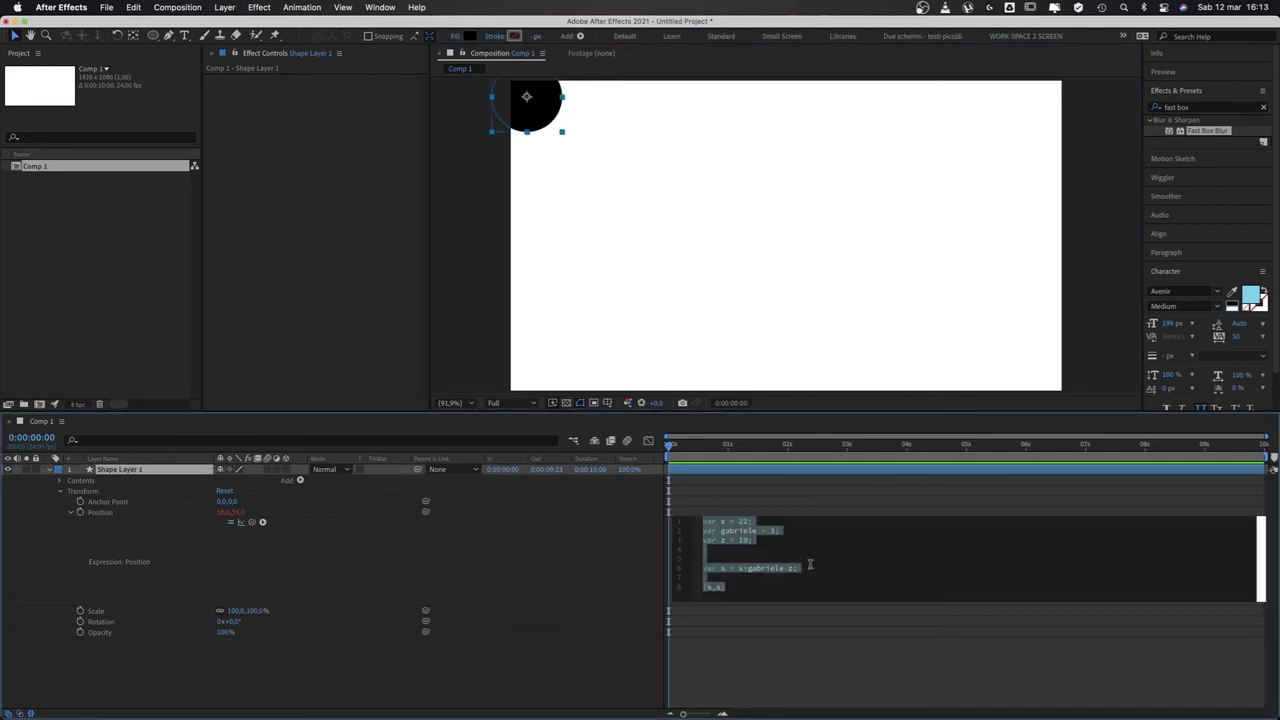
left_click(810, 565)
key("Return")
type("var g = x*")
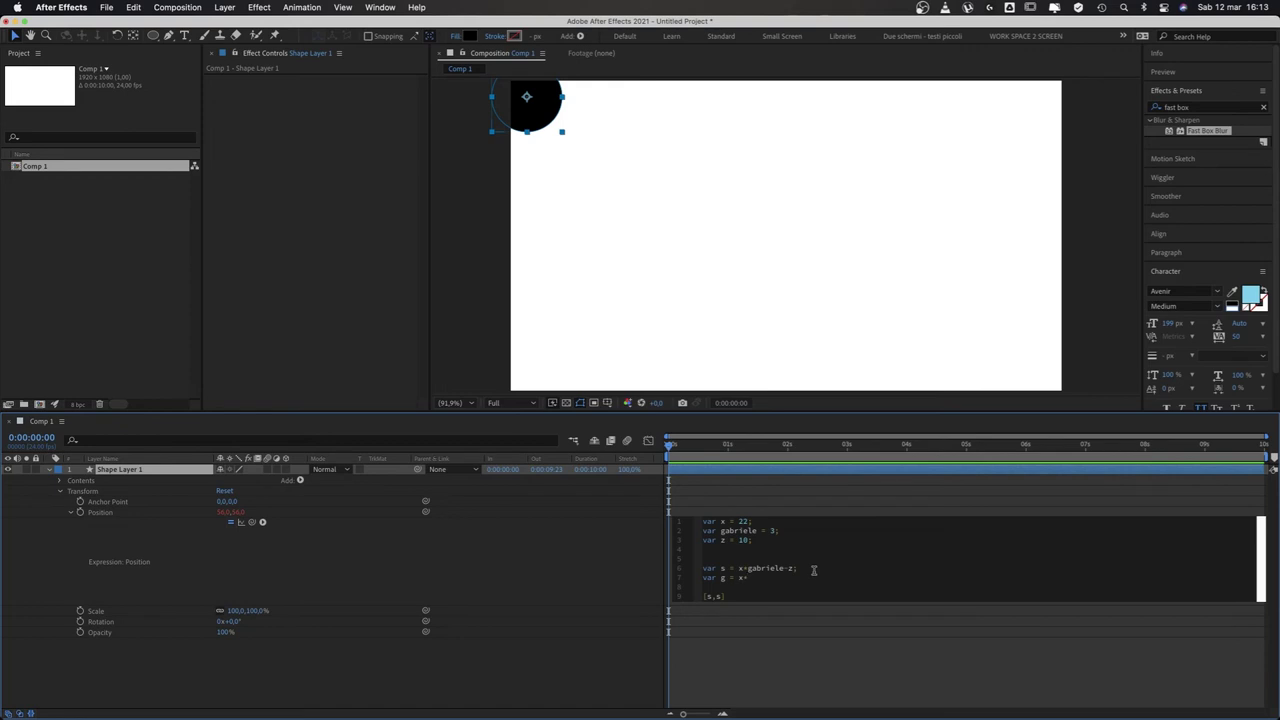
type("z+")
type("gabriele")
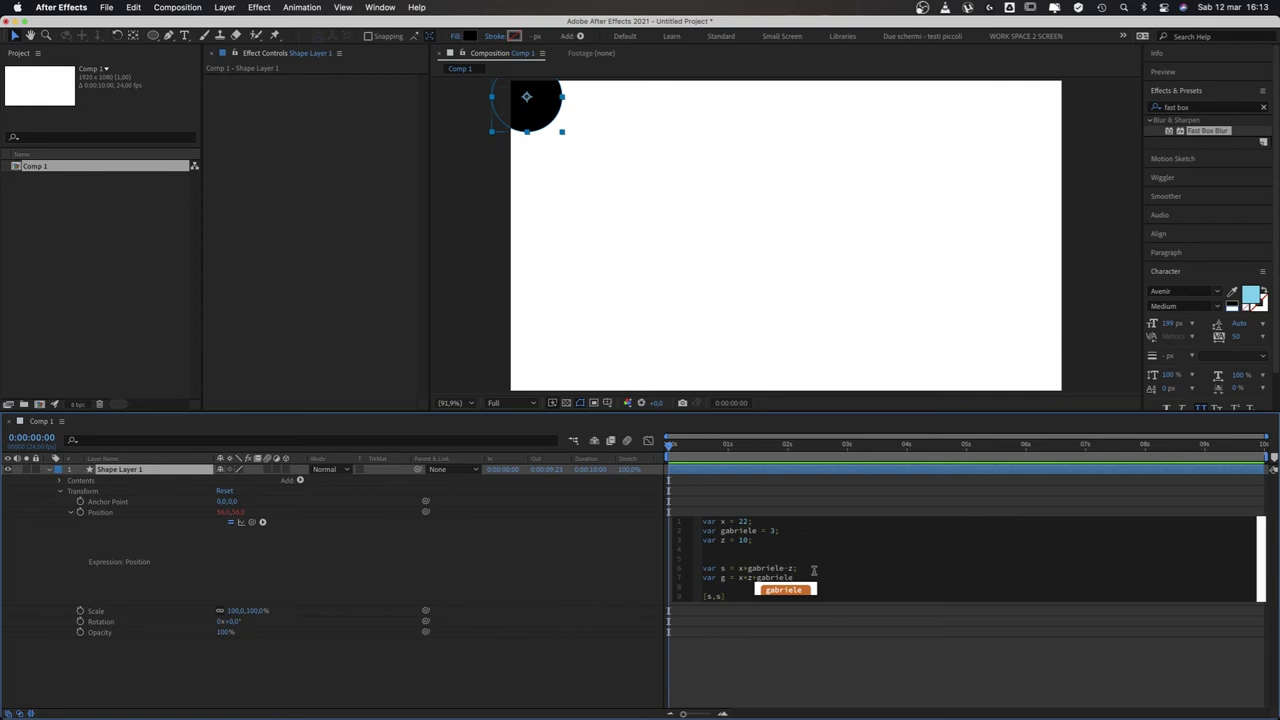
type("+")
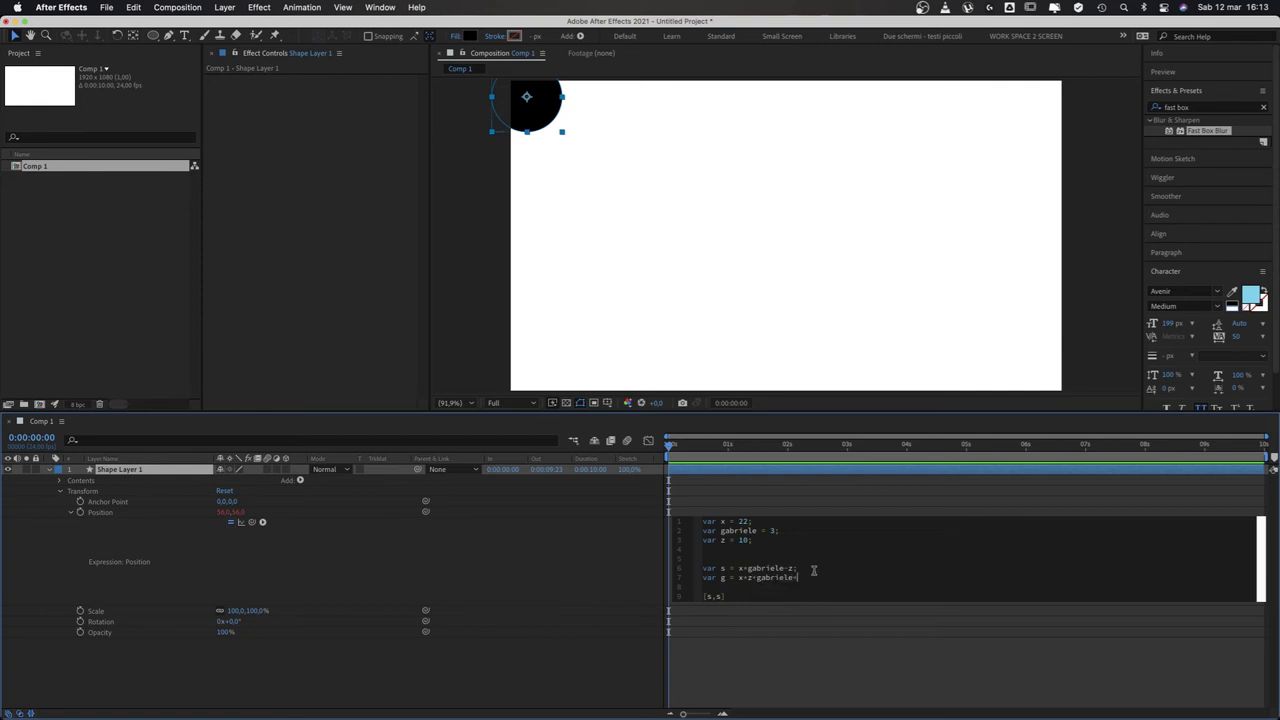
type("8;")
Change the second s to g so Position returns [s,g], moving the circle to 15,43
double_click(719, 596)
type("g")
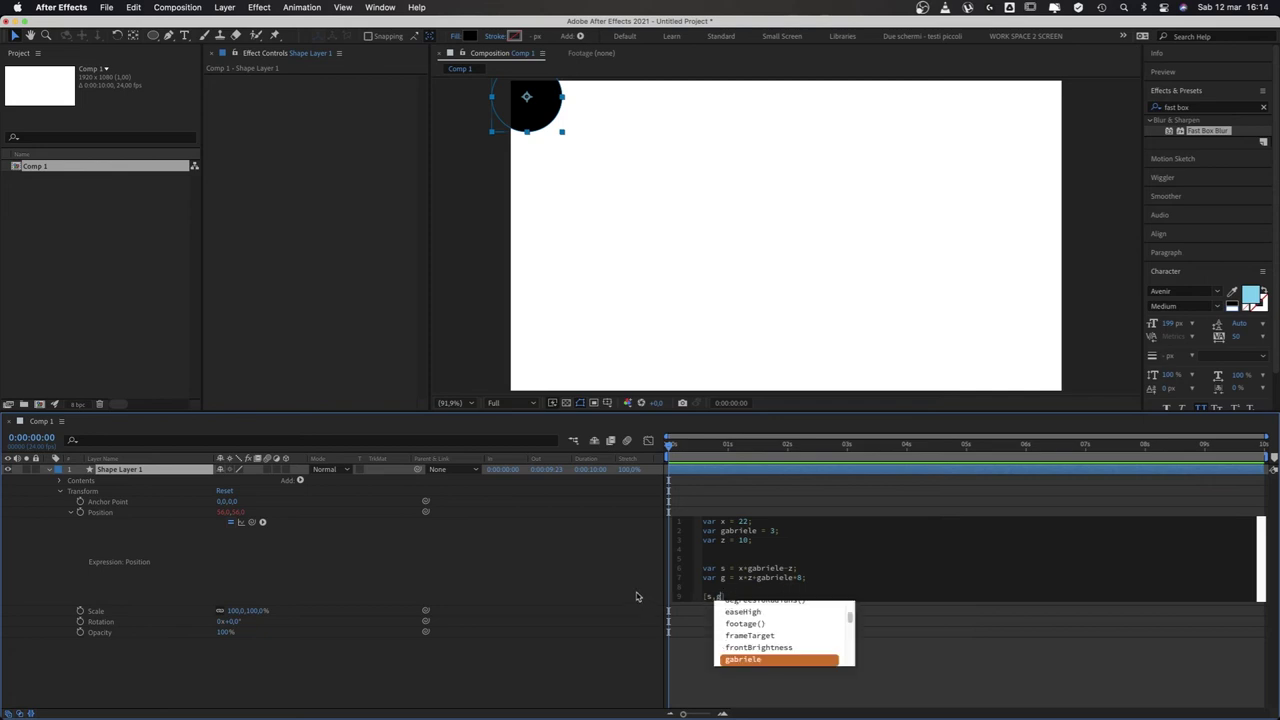
left_click(238, 520)
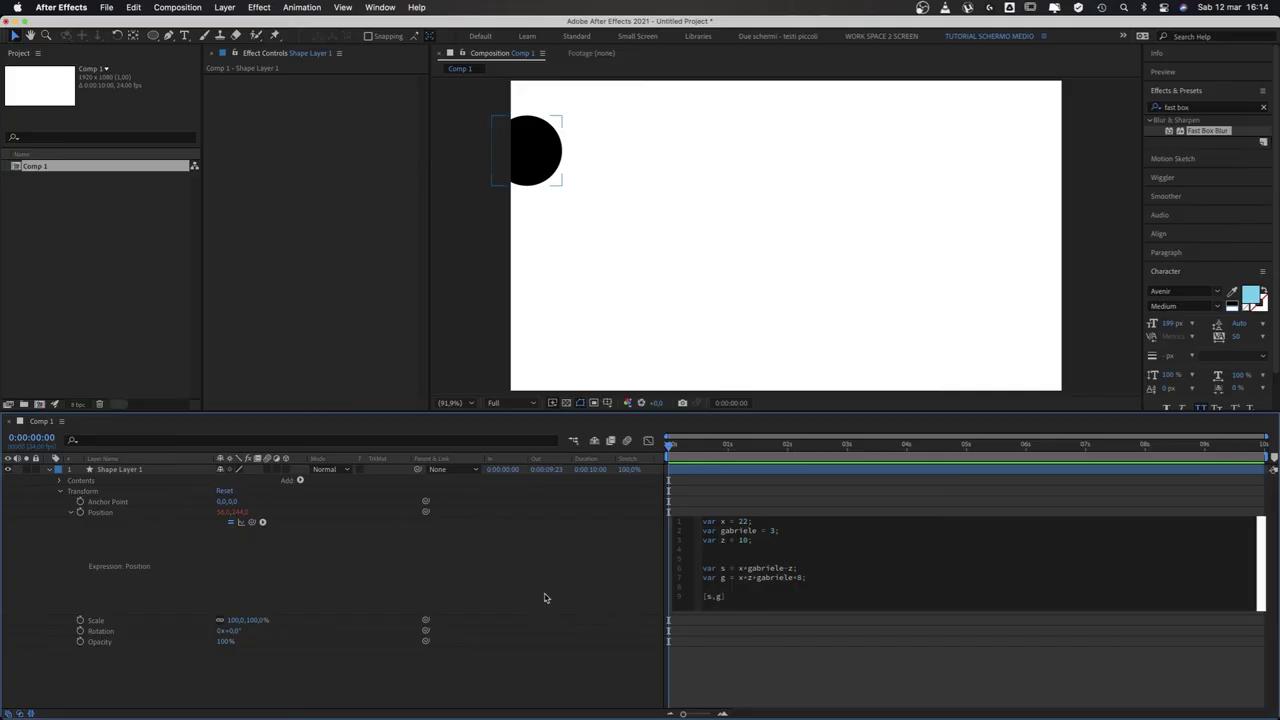
left_click(764, 541)
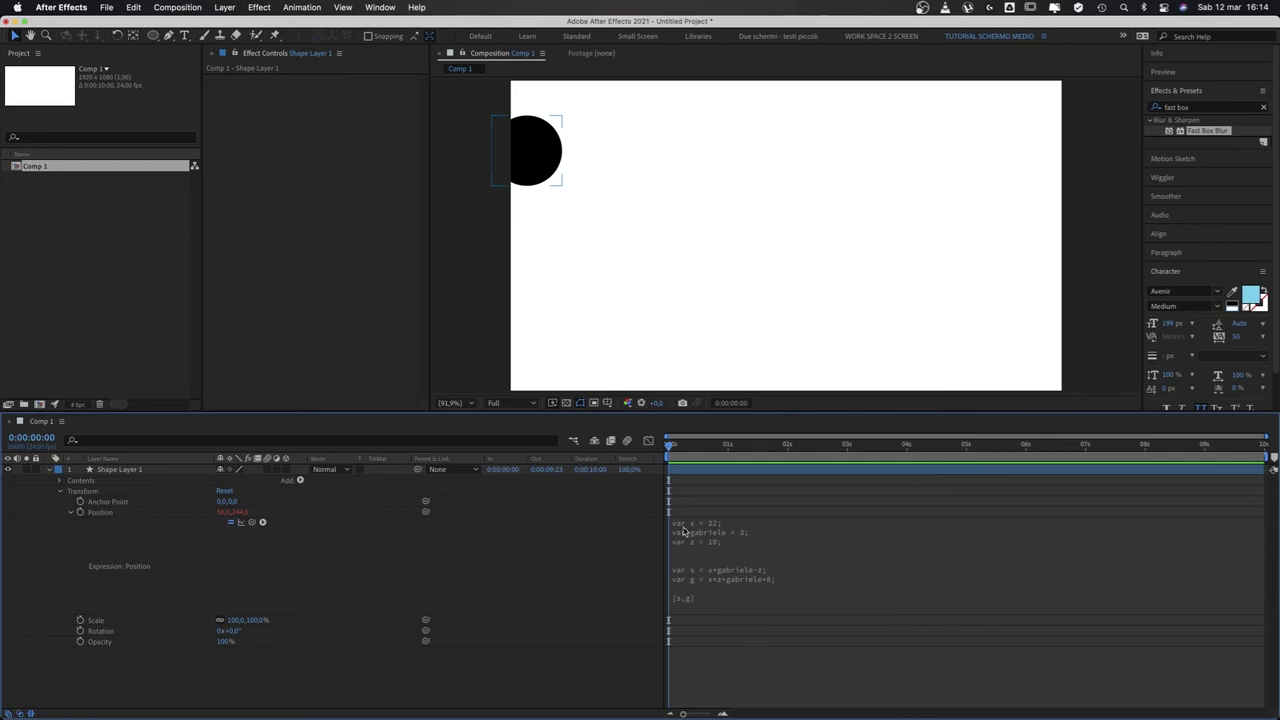
Create Null 1 via Layer > New > Null Object and reveal its Position at 960,540
left_click(230, 12)
mouse_move(320, 26)
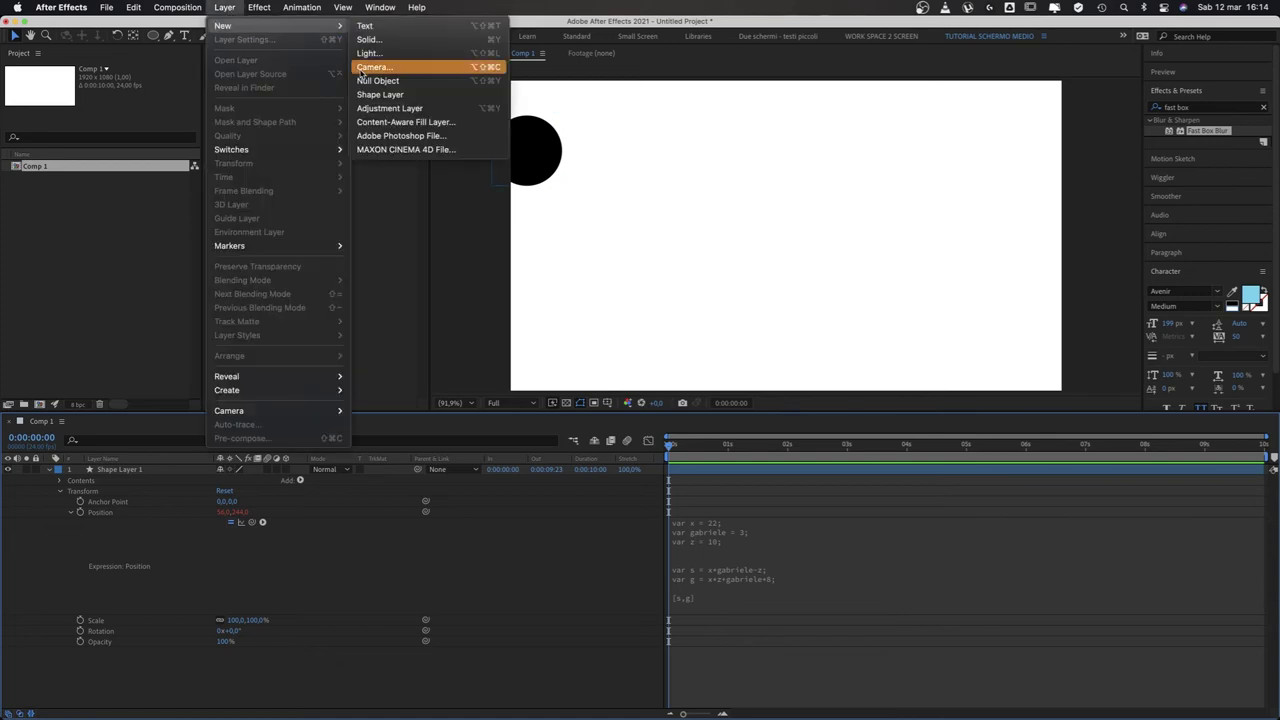
left_click(370, 80)
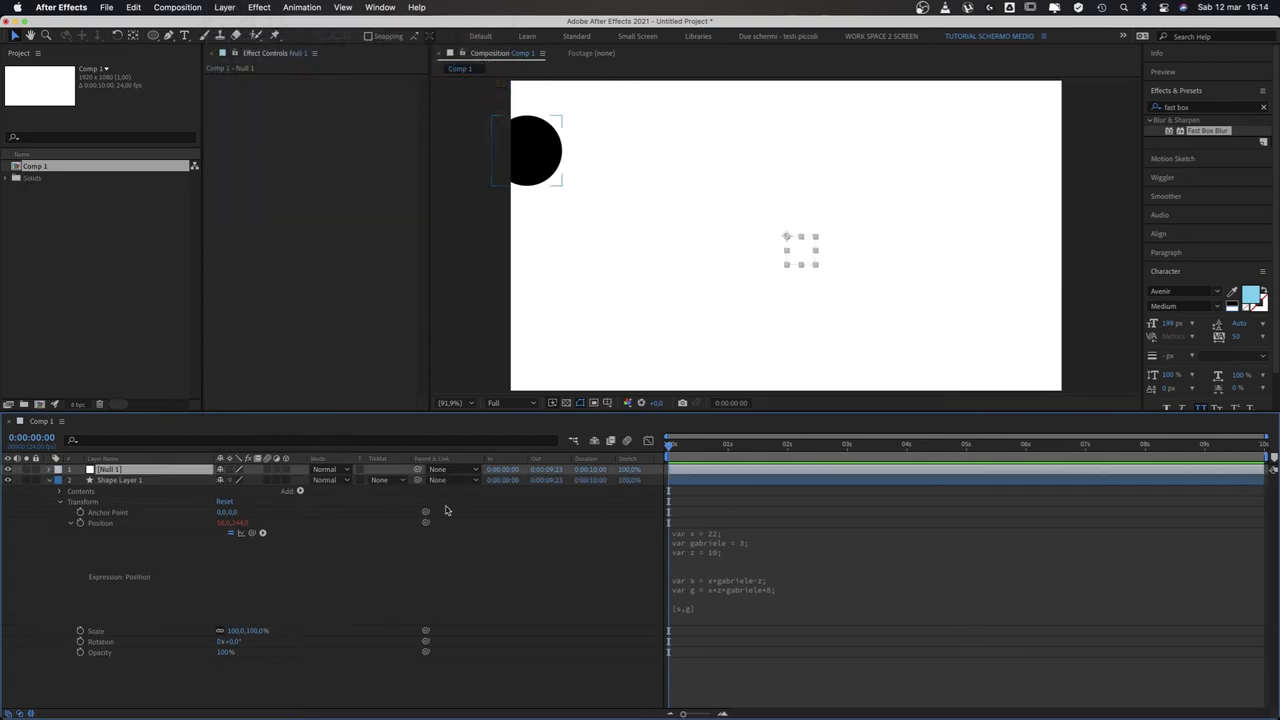
key("p")
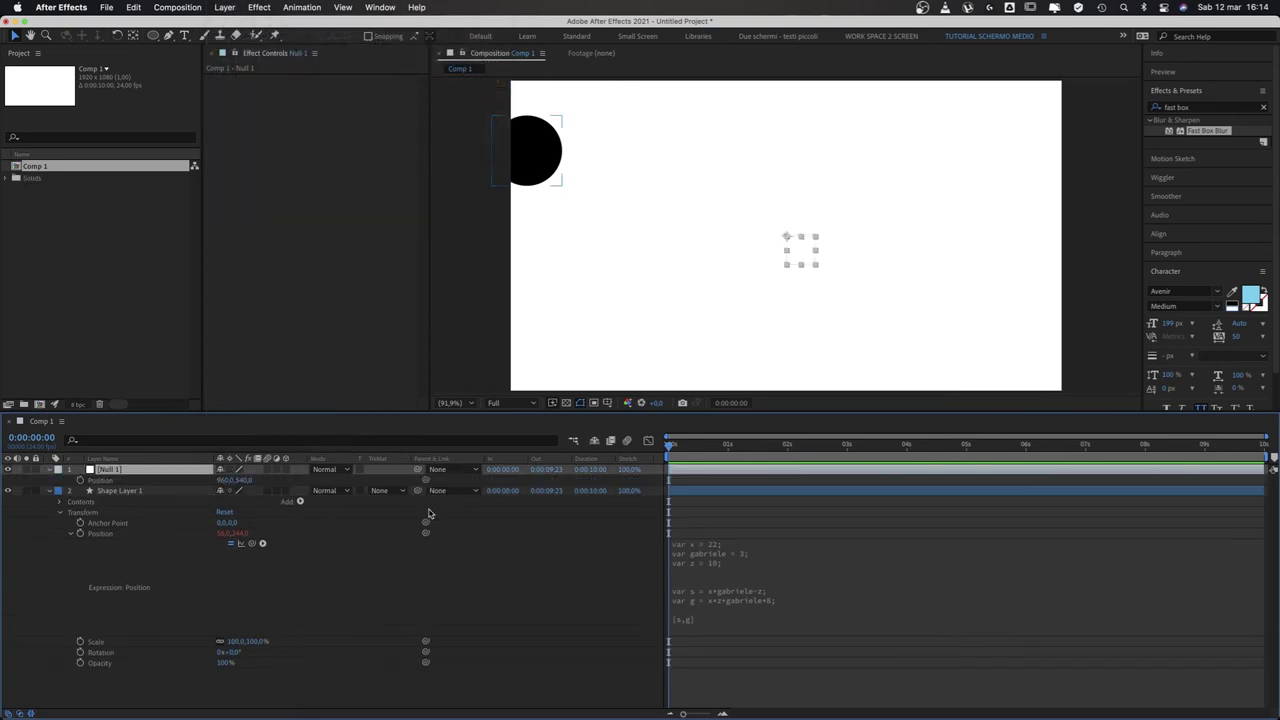
left_click(431, 522)
left_click(746, 568)
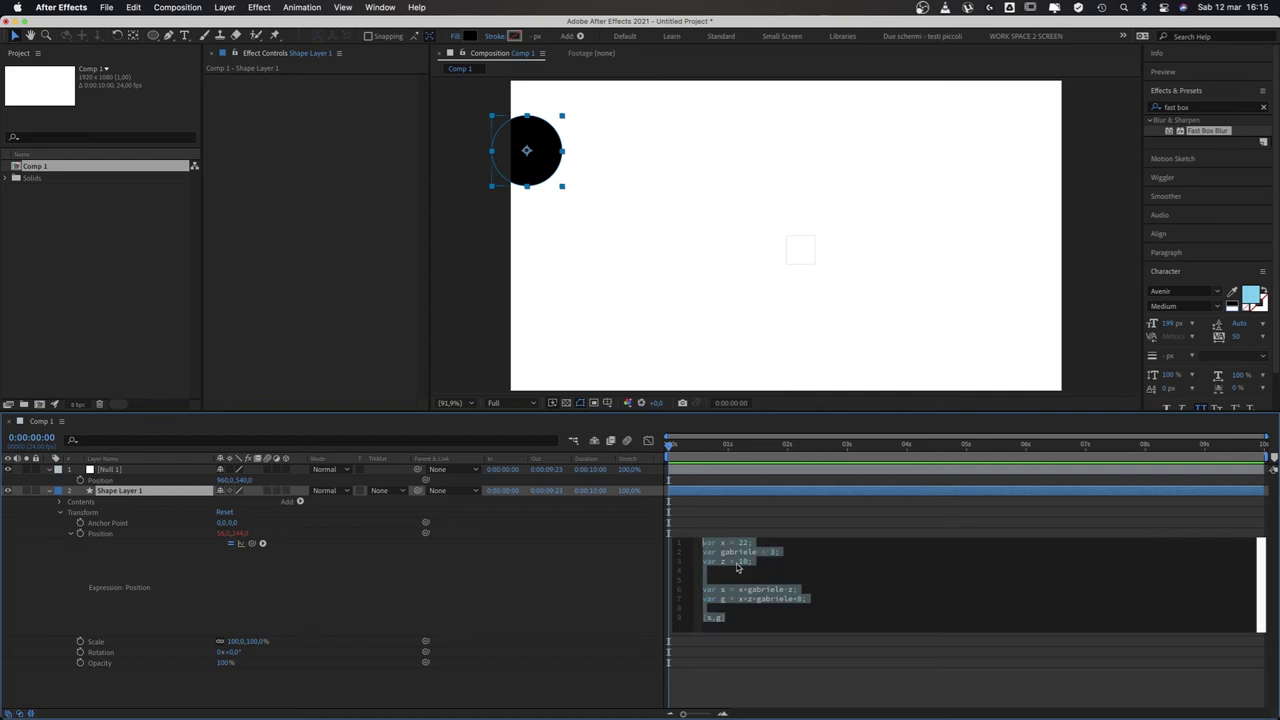
Add a new line after var z = 10; to declare the pyNull variable
left_click(772, 565)
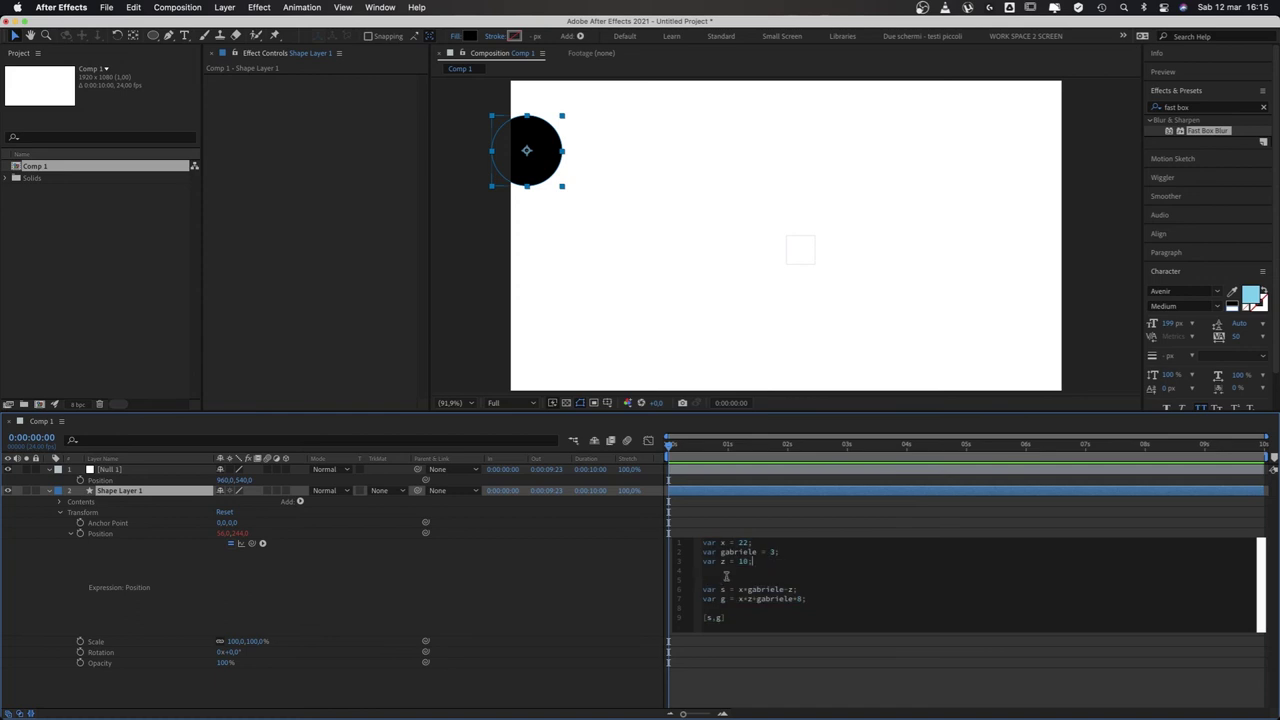
key("Return")
type("v")
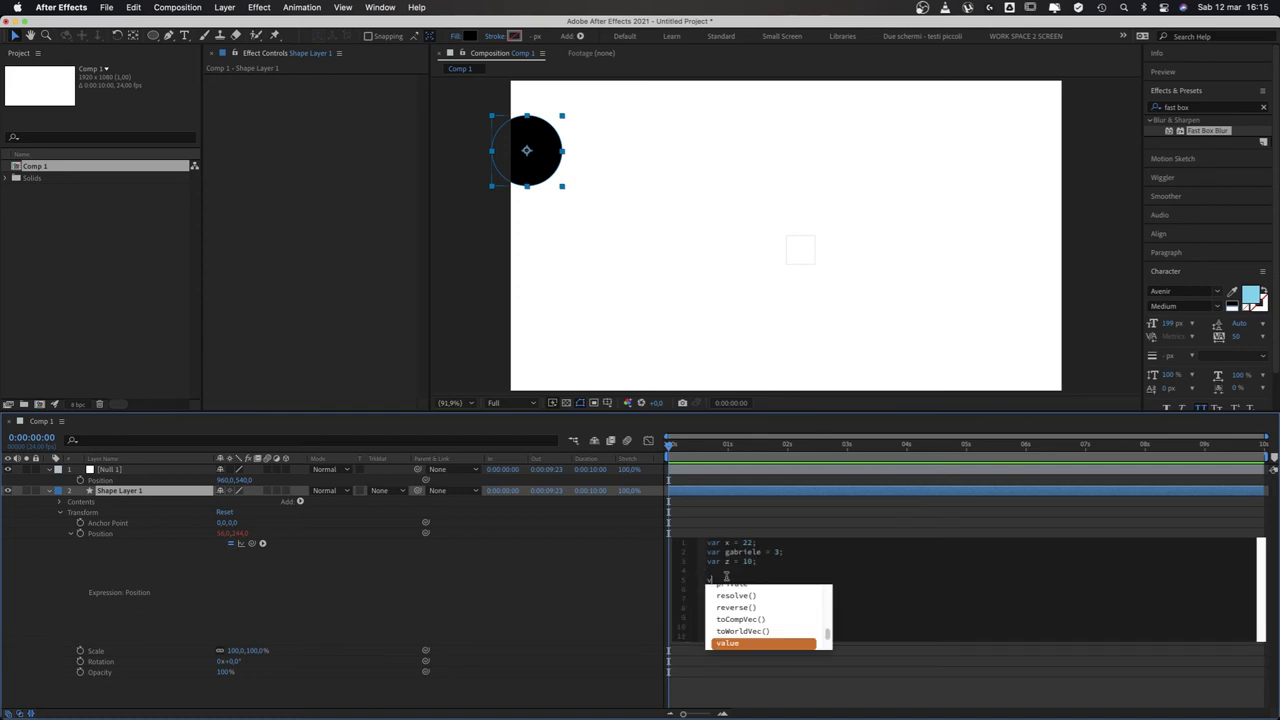
type("ar ")
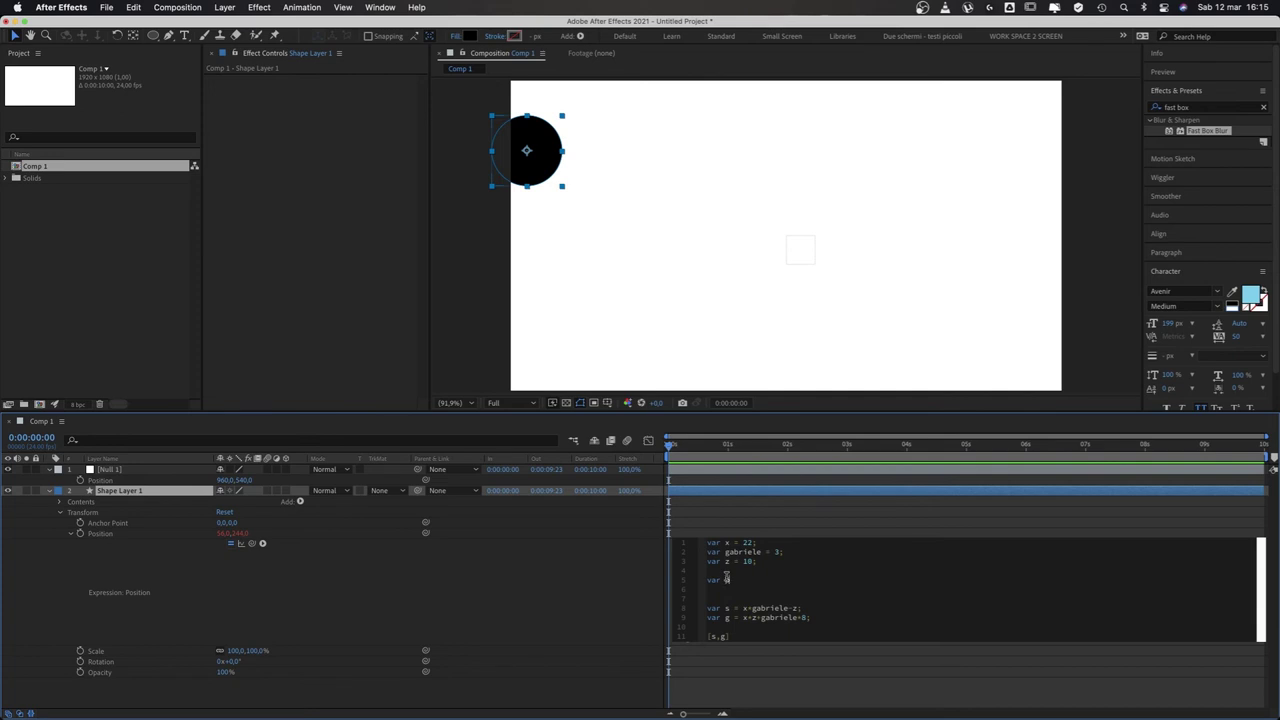
type("c")
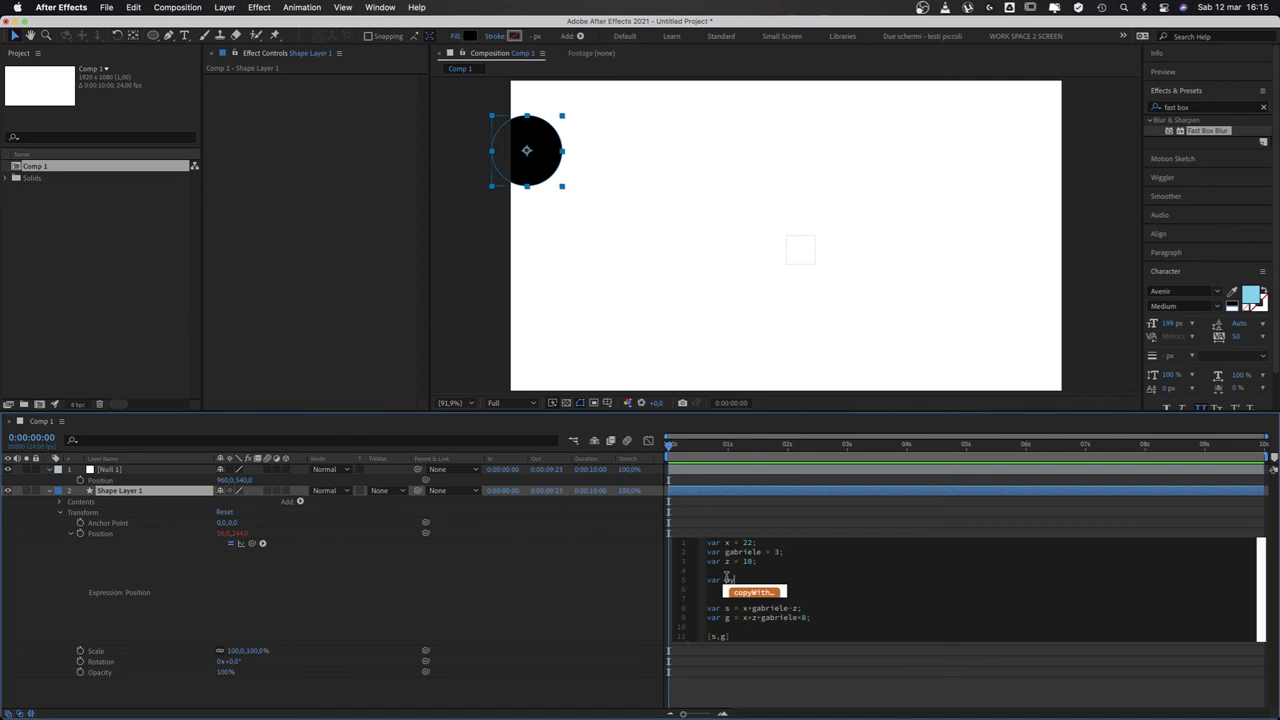
key("BackSpace")
type("myNull =")
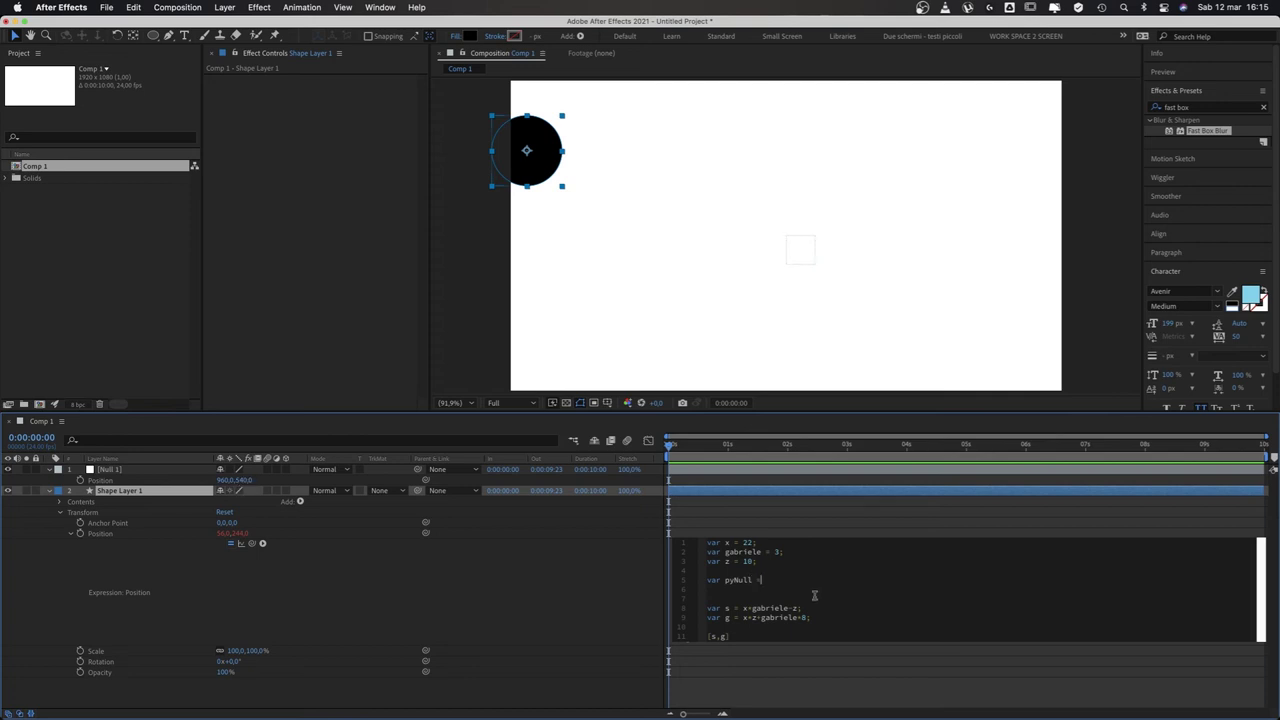
Link pyNull to Null 1's Y Position: thisComp.layer("Null 1").transform.position[1]
left_click(772, 582)
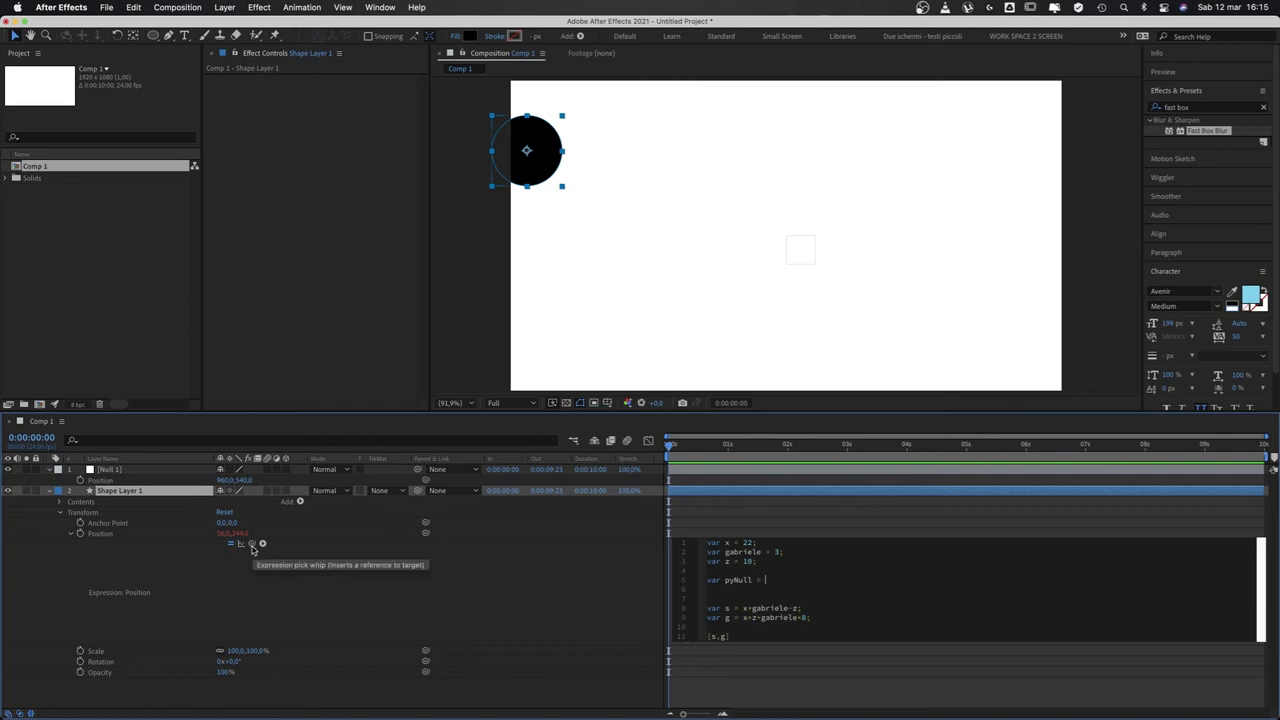
left_click_drag(252, 545, 135, 500)
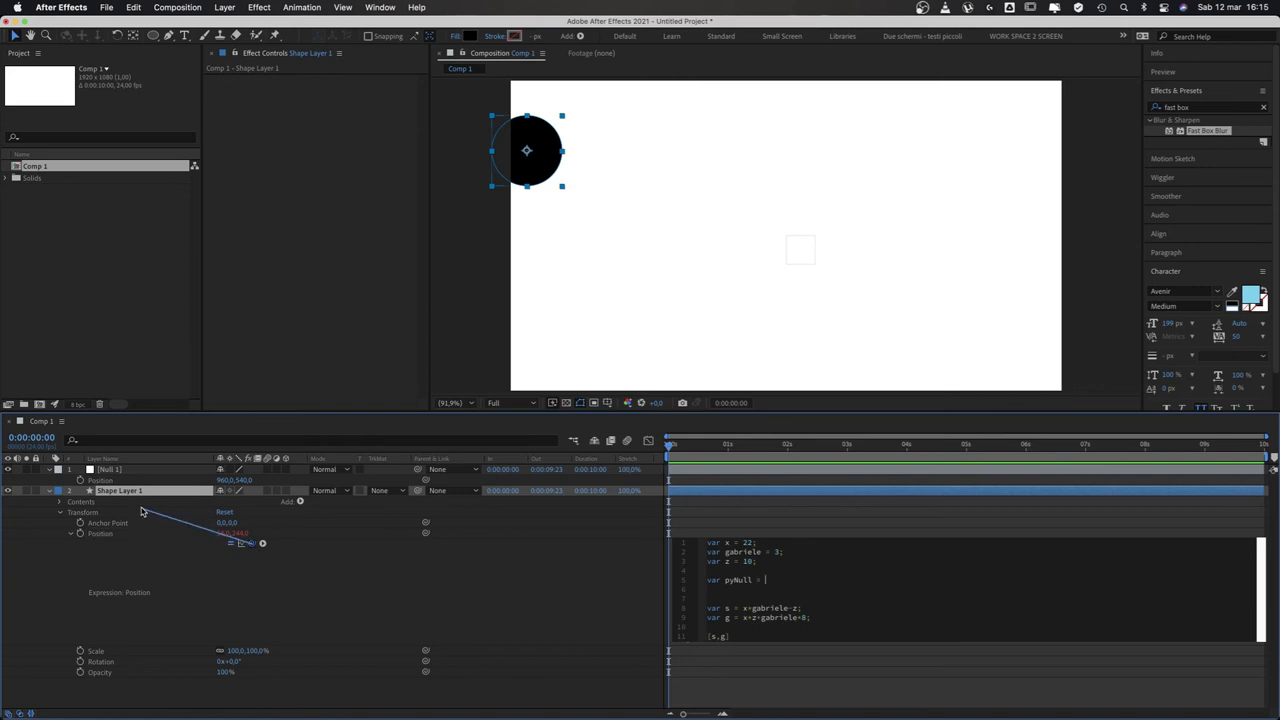
left_click_drag(135, 500, 242, 484)
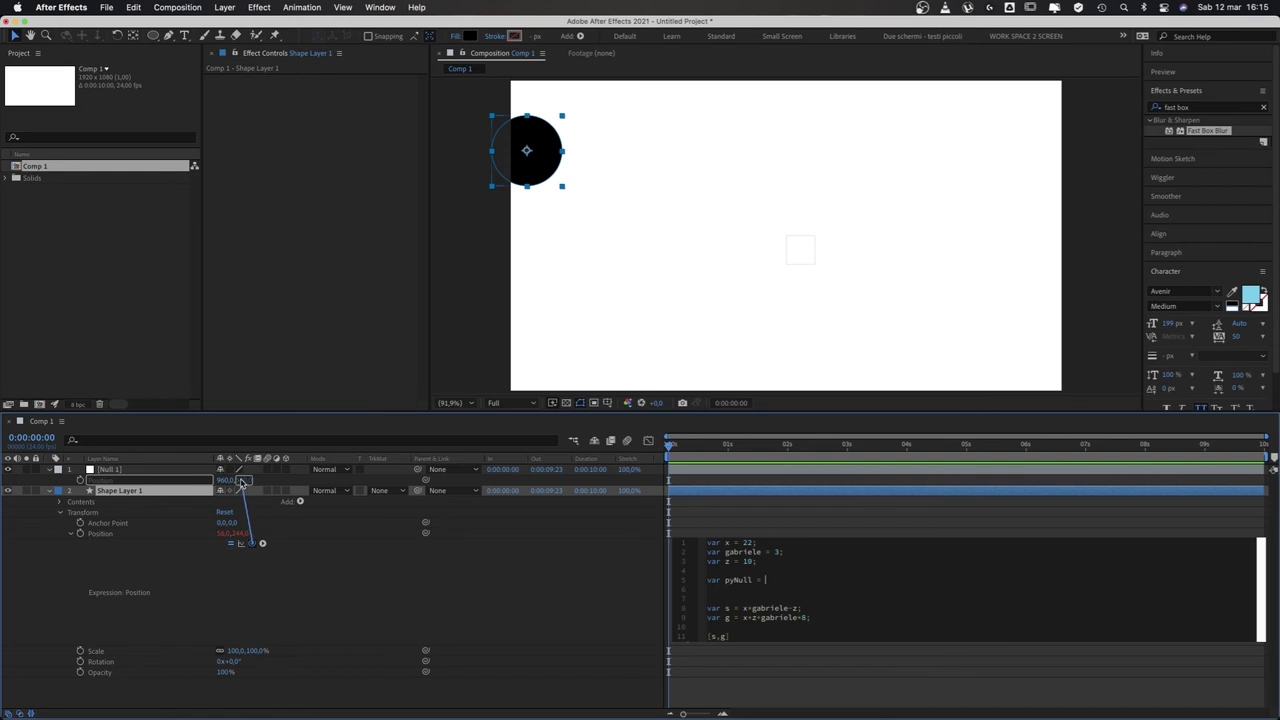
mouse_move(241, 484)
left_mouse_down()
mouse_move(108, 484)
mouse_move(246, 486)
left_mouse_up()
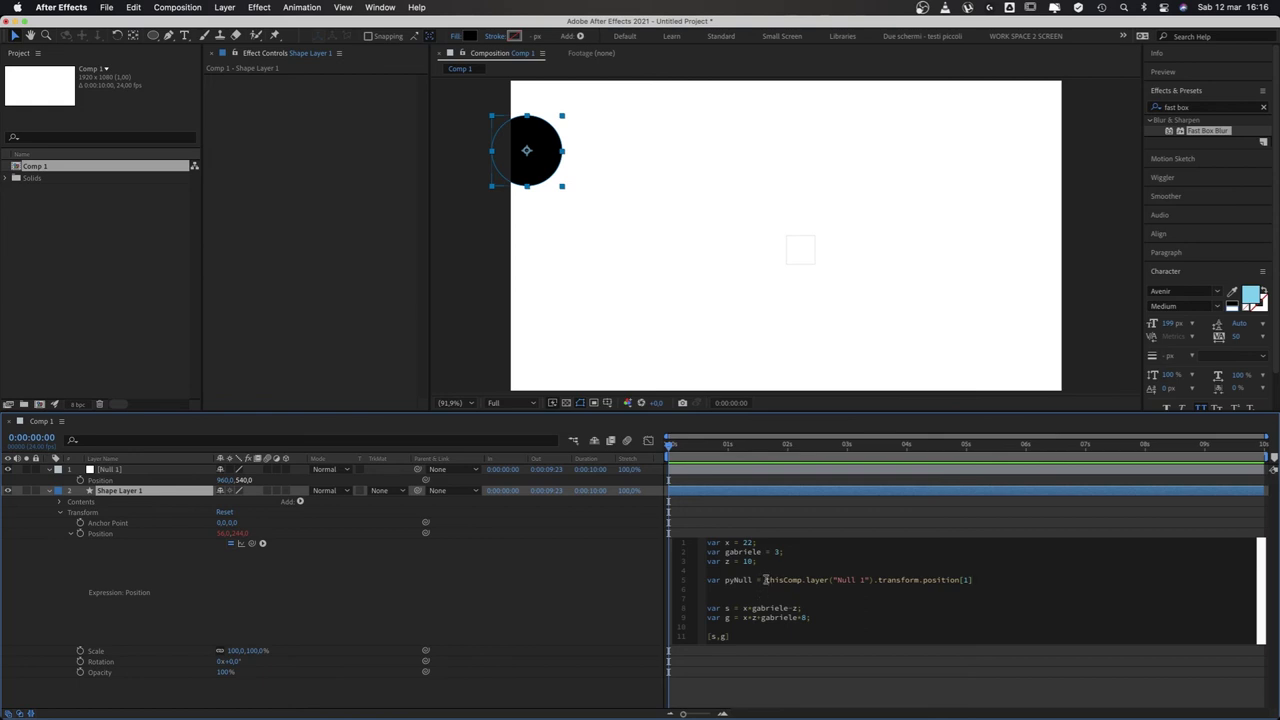
left_click_drag(765, 580, 801, 581)
left_click_drag(801, 581, 957, 579)
Finish the pyNull line and replace g so the final line reads [s,pyNull]
key("Right")
left_click(924, 580)
left_click(965, 580)
type("1")
type("p")
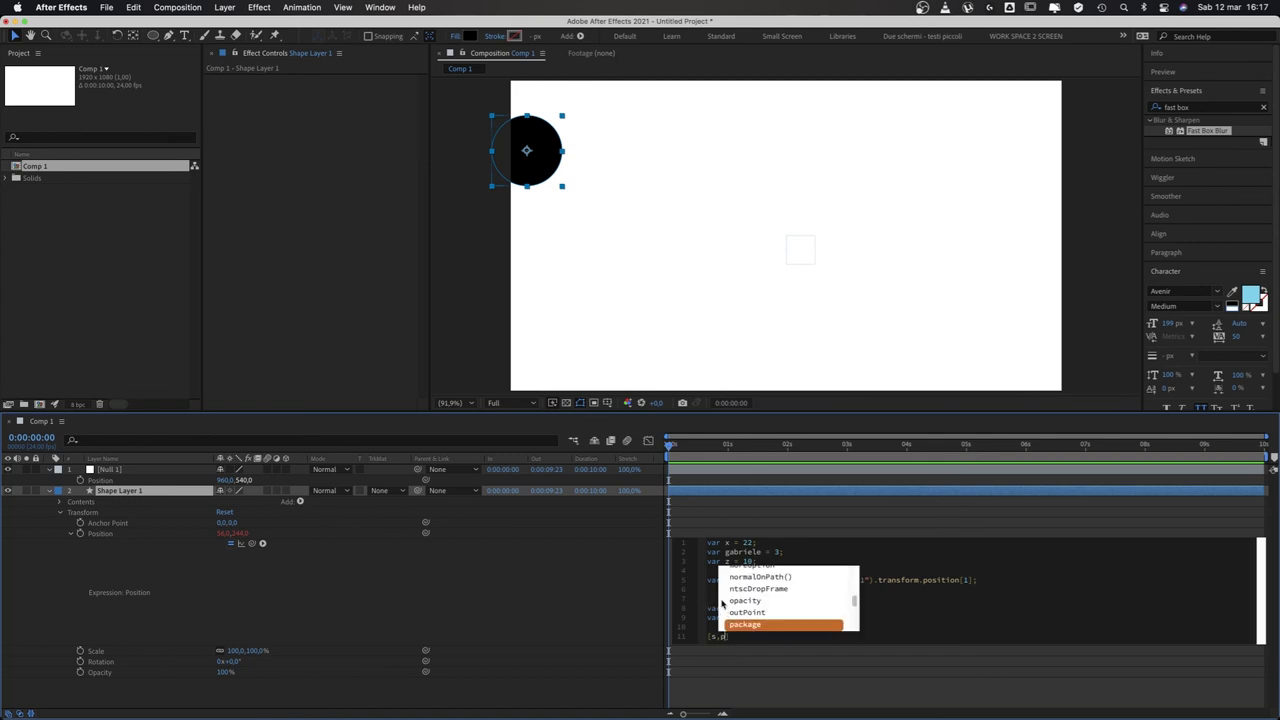
type("yNull")
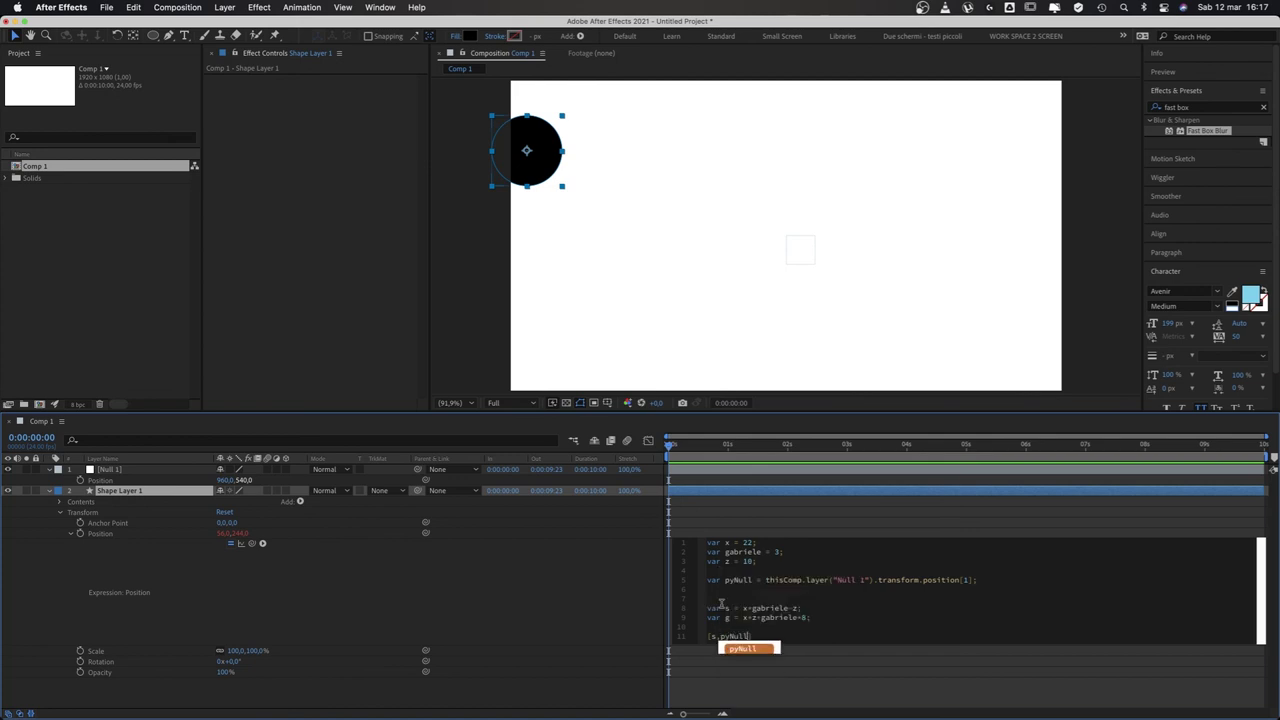
left_click(720, 517)
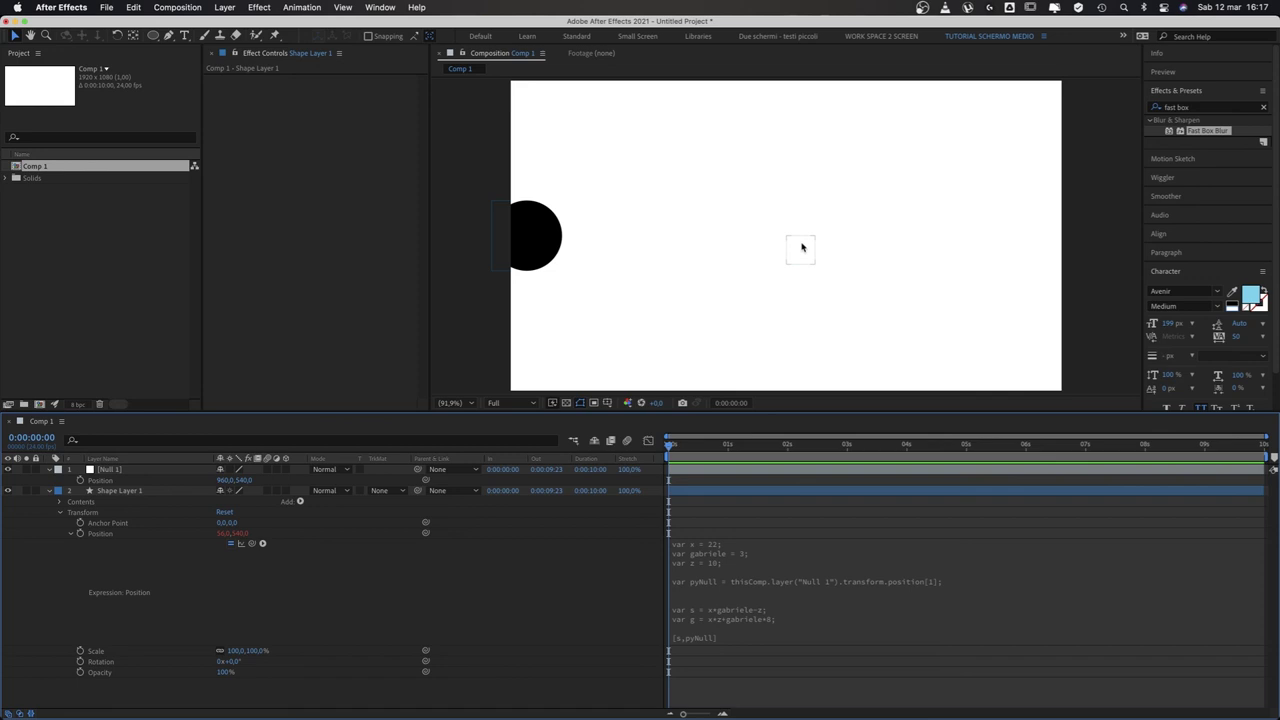
Drag Null 1 upward and around the viewer so the circle follows its height
mouse_move(800, 250)
left_mouse_down()
mouse_move(805, 148)
mouse_move(717, 278)
left_mouse_up()
mouse_move(715, 150)
left_mouse_down()
mouse_move(781, 332)
mouse_move(762, 264)
left_mouse_up()
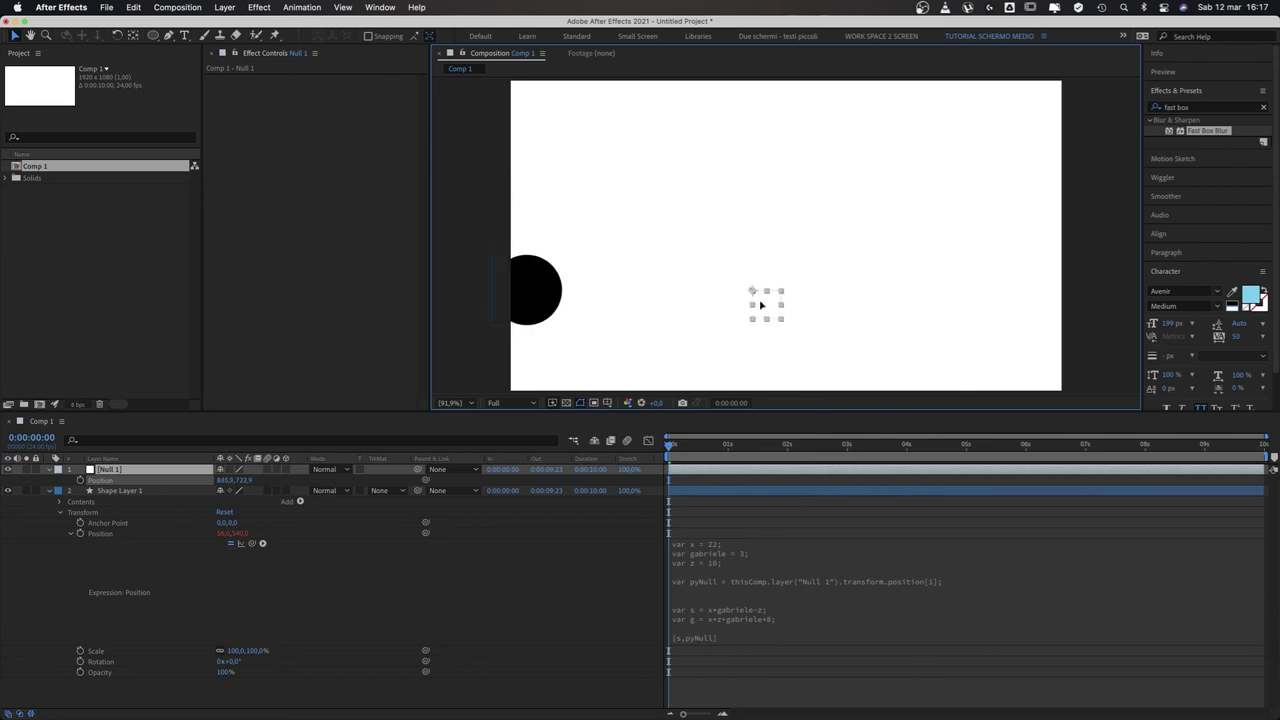